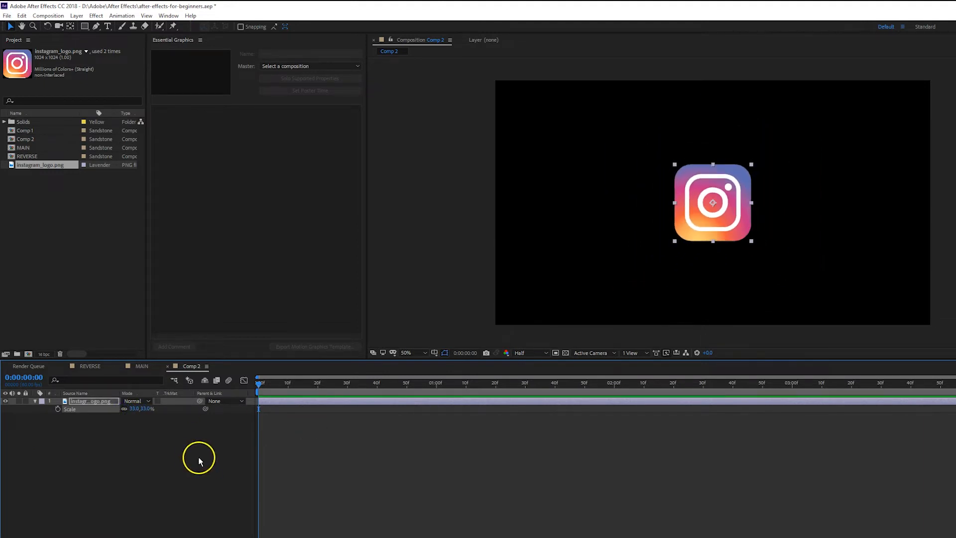
# Step: Hide the logo layer's Scale property, and scrub the timeline to the end and back to the start
pyautogui.click(105, 401)
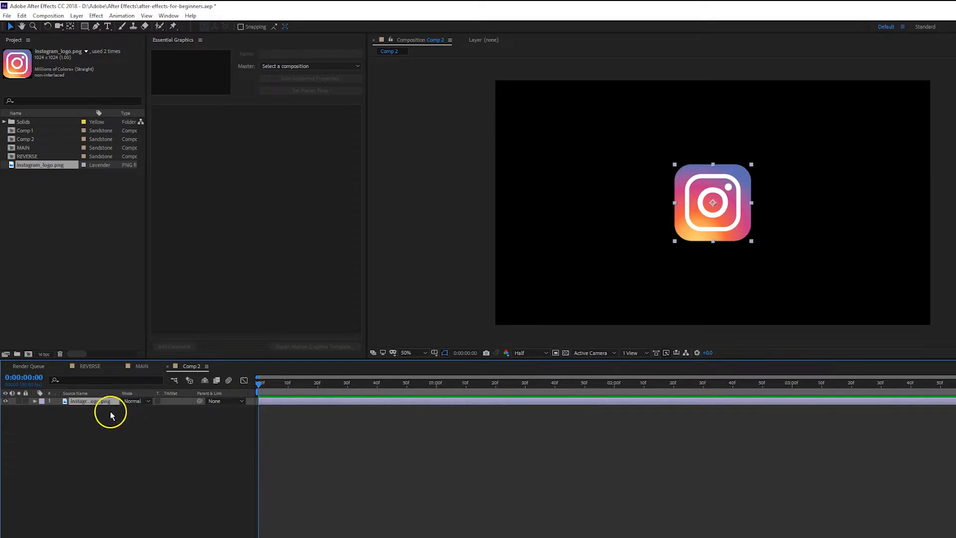
pyautogui.click(86, 457)
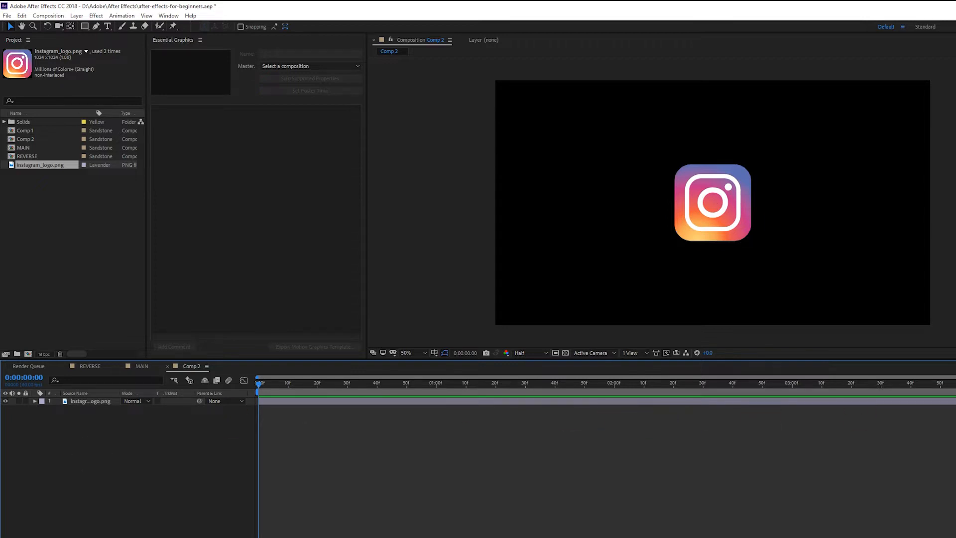
pyautogui.moveTo(259, 382)
pyautogui.mouseDown()
pyautogui.moveTo(433, 394)
pyautogui.moveTo(955, 398)
pyautogui.mouseUp()
pyautogui.moveTo(955, 398); pyautogui.dragTo(247, 427)
# Step: Try moving the Instagram logo freehand to the right part of the composition, and undo the move
pyautogui.click(712, 203)
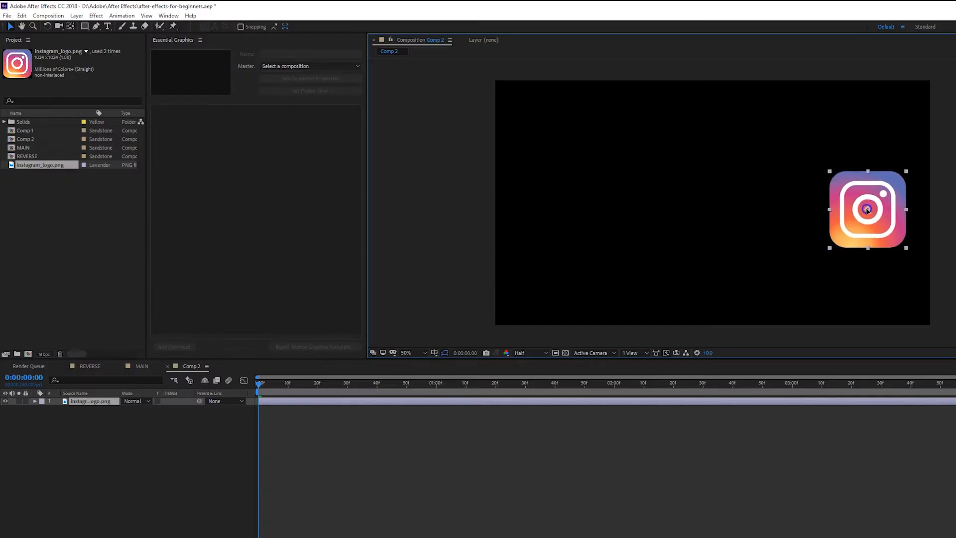
pyautogui.moveTo(866, 207)
pyautogui.mouseDown()
pyautogui.moveTo(875, 202)
pyautogui.moveTo(860, 202)
pyautogui.moveTo(876, 200)
pyautogui.moveTo(817, 190)
pyautogui.moveTo(853, 215)
pyautogui.mouseUp()
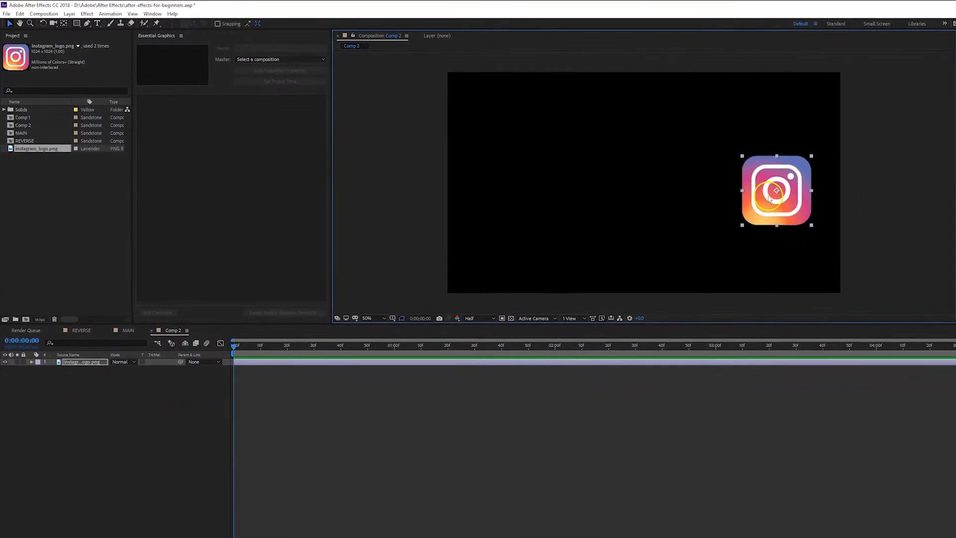
pyautogui.hotkey('ctrl', 'Home')
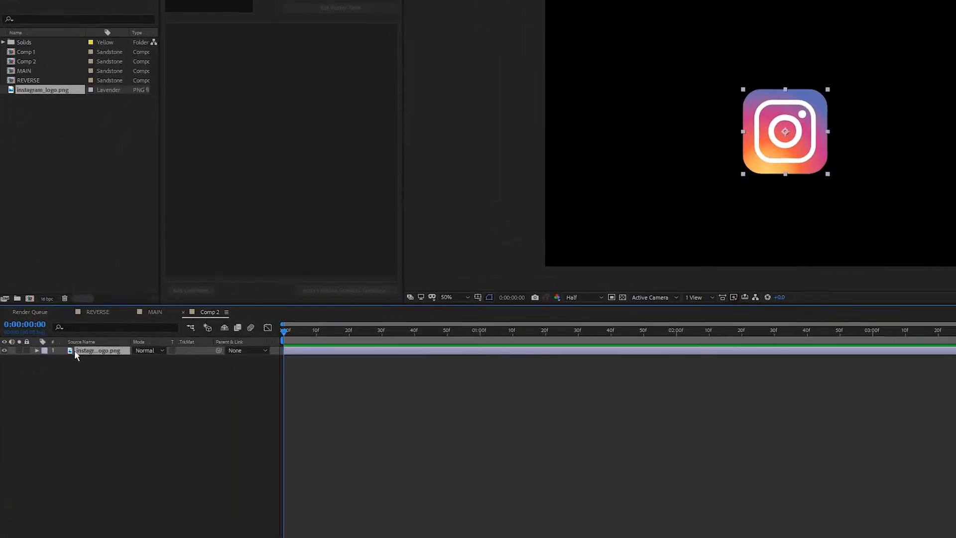
# Step: Reveal the logo layer's Position property, try scrubbing the X value to 1535, and undo the change
pyautogui.press('p')
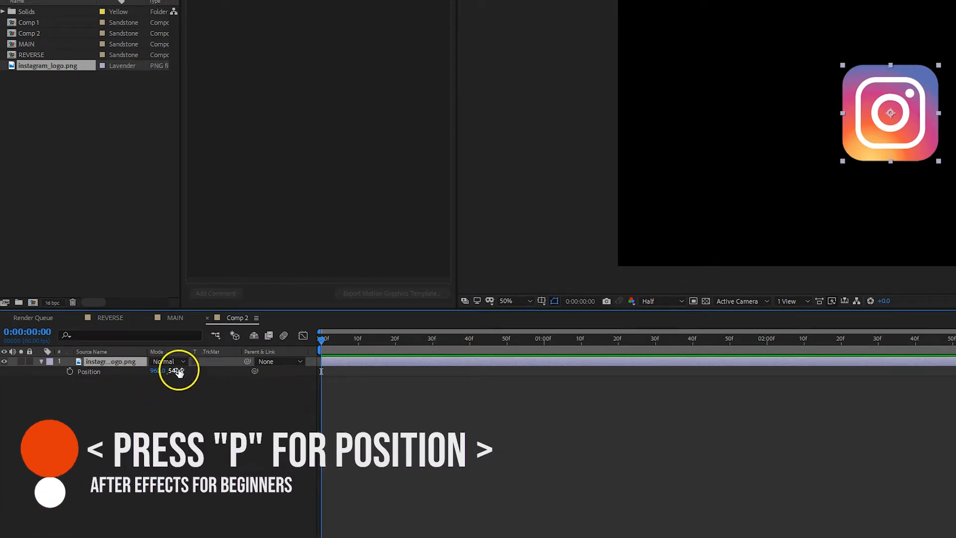
pyautogui.click(158, 377)
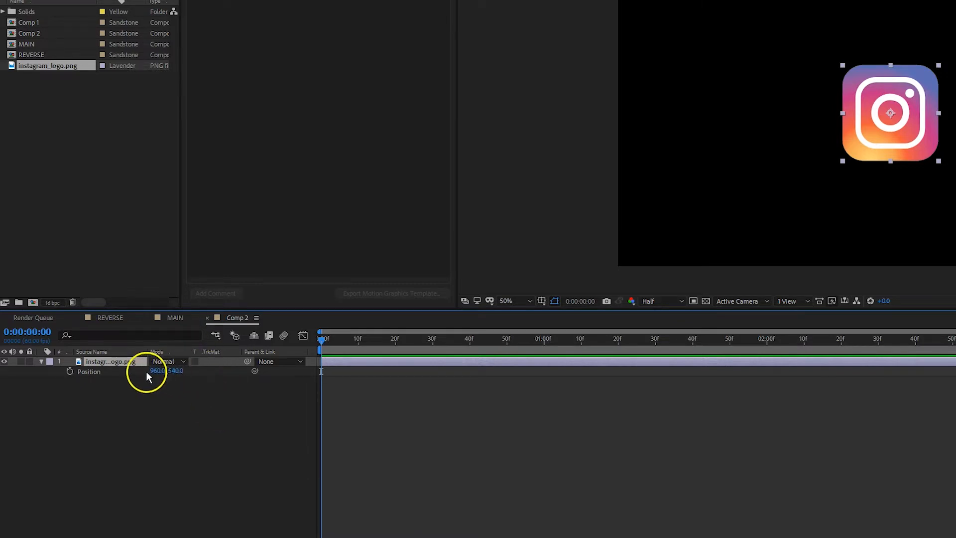
pyautogui.click(163, 371)
pyautogui.moveTo(163, 371); pyautogui.dragTo(596, 402)
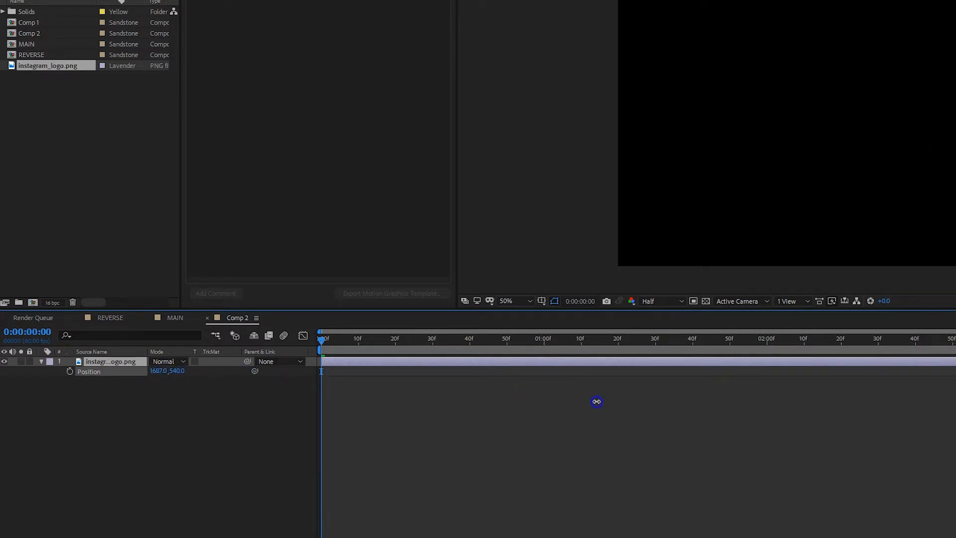
pyautogui.moveTo(508, 400); pyautogui.dragTo(507, 399)
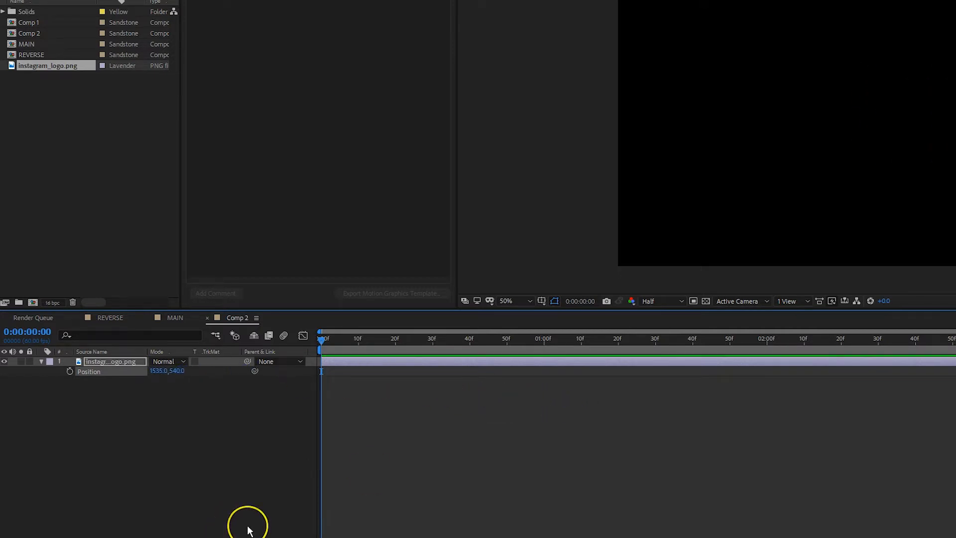
pyautogui.hotkey('ctrl', 'z')
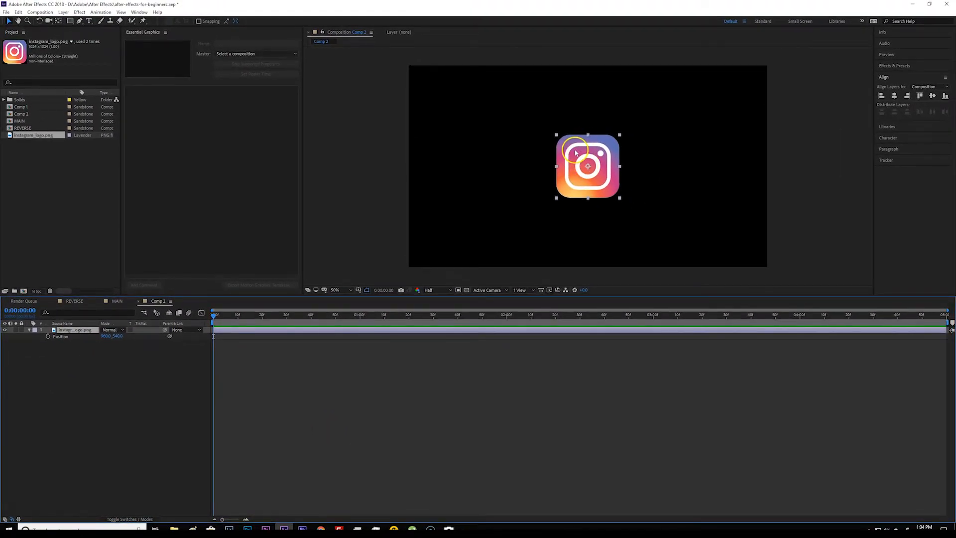
# Step: Try moving the logo freehand around the middle of the composition with its Position property hidden, and undo the moves
pyautogui.click(932, 96)
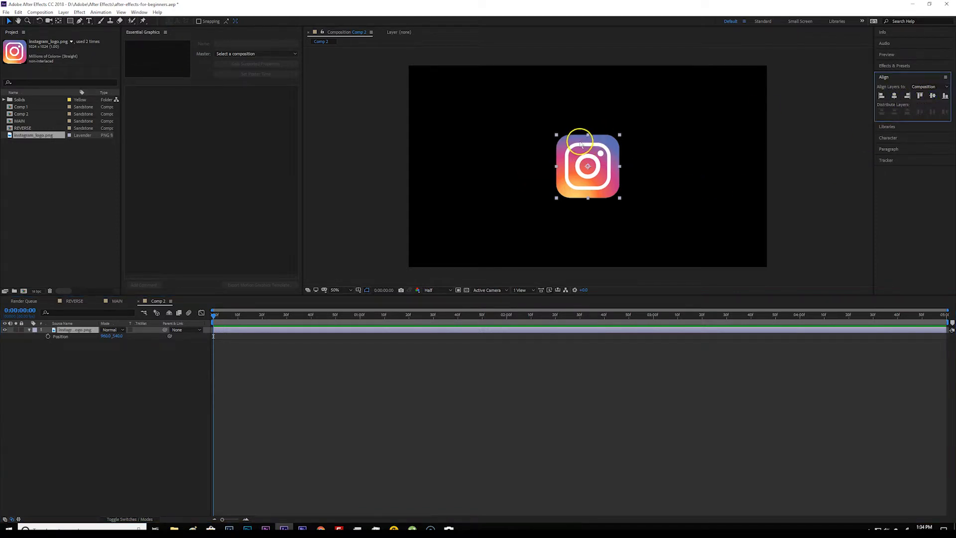
pyautogui.moveTo(581, 144)
pyautogui.mouseDown()
pyautogui.moveTo(757, 140)
pyautogui.moveTo(729, 153)
pyautogui.moveTo(598, 144)
pyautogui.moveTo(665, 139)
pyautogui.moveTo(652, 148)
pyautogui.moveTo(551, 145)
pyautogui.moveTo(601, 148)
pyautogui.moveTo(592, 145)
pyautogui.mouseUp()
pyautogui.click(68, 339)
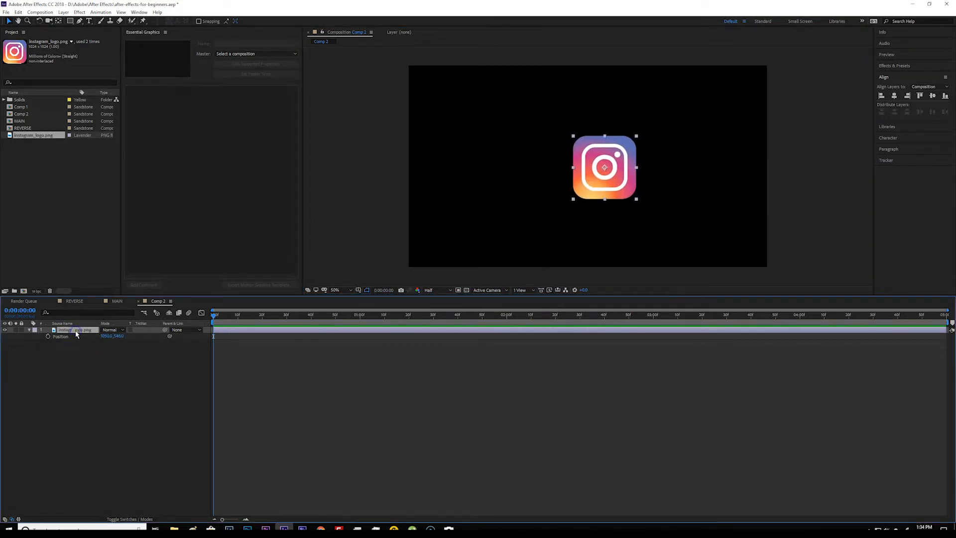
pyautogui.hotkey('ctrl', 'z')
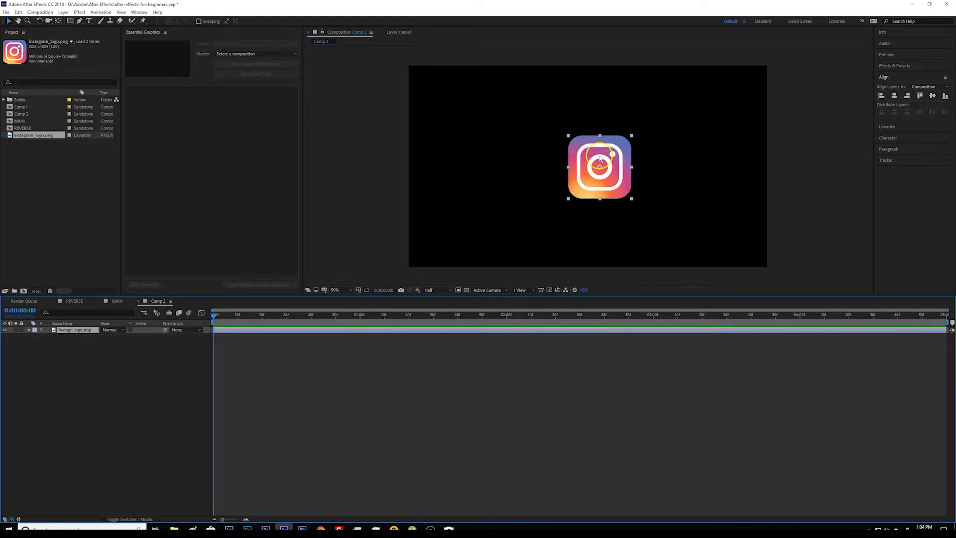
pyautogui.moveTo(588, 146); pyautogui.dragTo(564, 140)
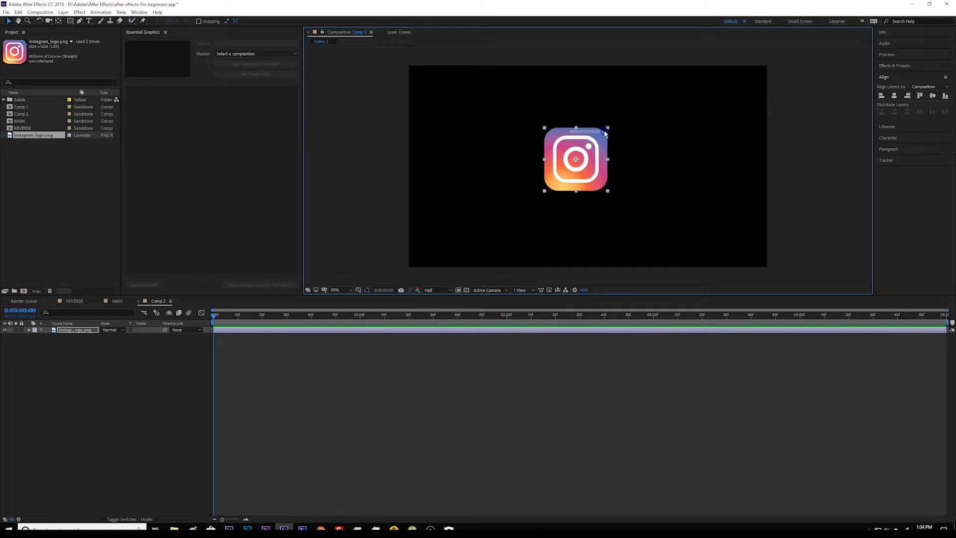
pyautogui.moveTo(559, 134); pyautogui.dragTo(524, 91)
pyautogui.hotkey('ctrl', 'z')
pyautogui.hotkey('ctrl', 'z')
pyautogui.hotkey('ctrl', 'z')
pyautogui.hotkey('ctrl', 'z')
# Step: Align the off-centre logo to the composition's vertical and horizontal centre
pyautogui.moveTo(549, 115); pyautogui.dragTo(576, 159)
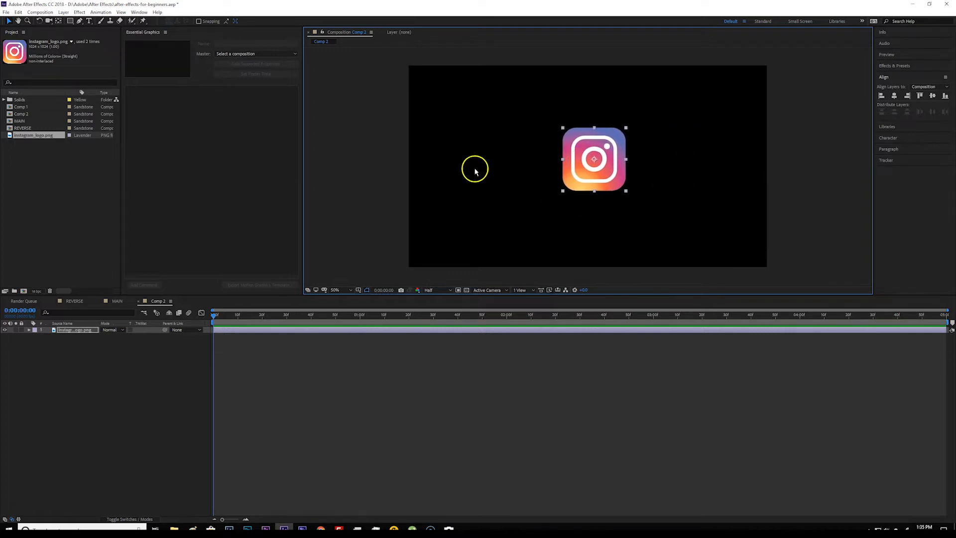
pyautogui.click(931, 96)
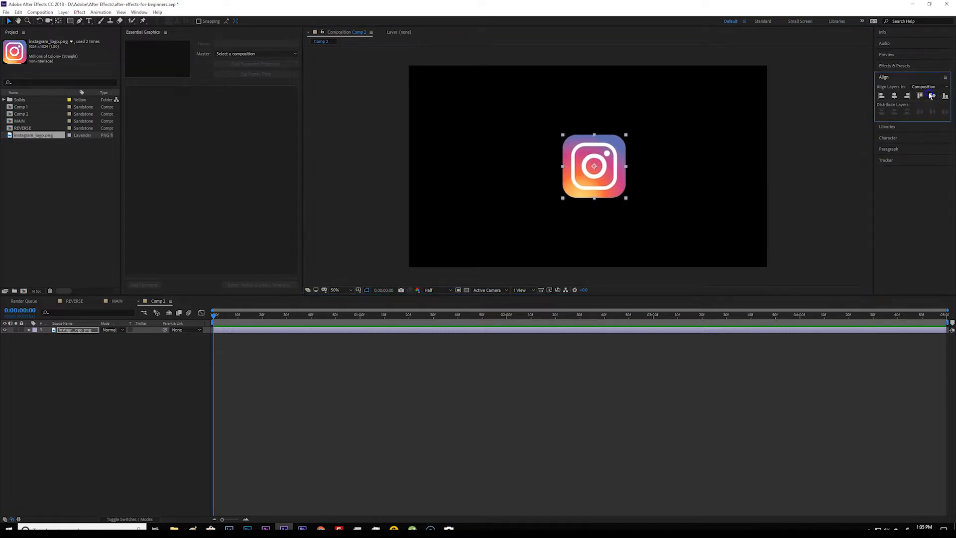
pyautogui.click(894, 96)
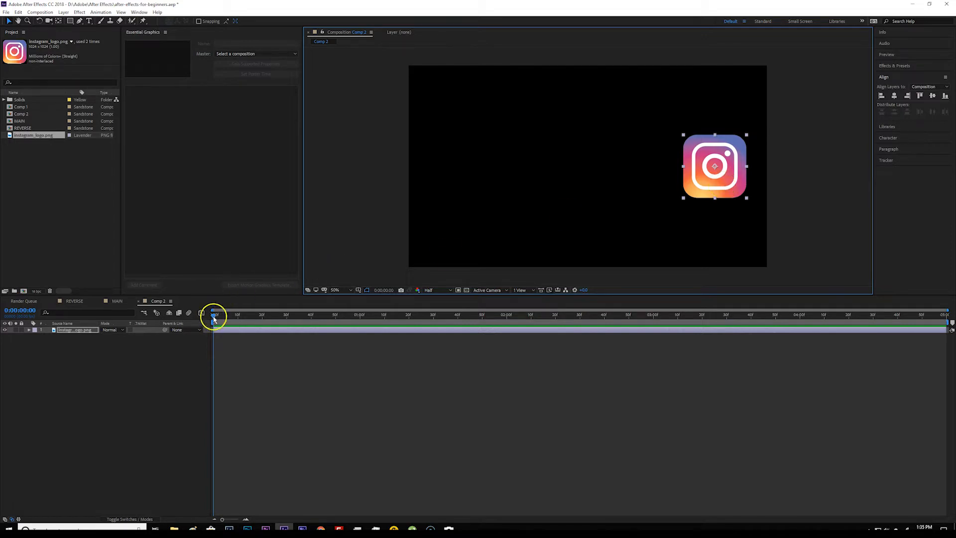
# Step: Keyframe the logo's Position at 1640, 540 at 0:00:03:01 and at -376, 540, outside the frame's left edge, at 0:00:00:00
pyautogui.moveTo(214, 319); pyautogui.dragTo(656, 331)
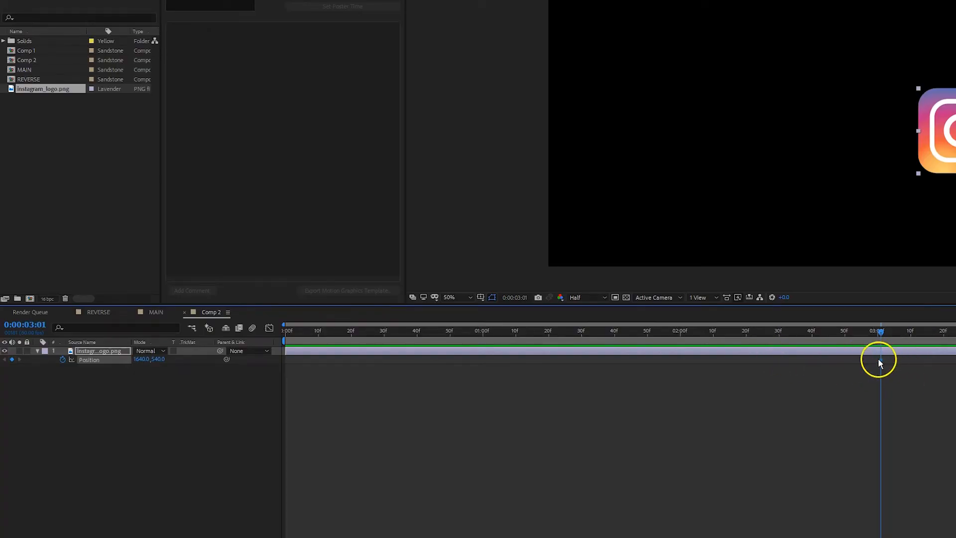
pyautogui.moveTo(881, 331); pyautogui.dragTo(285, 333)
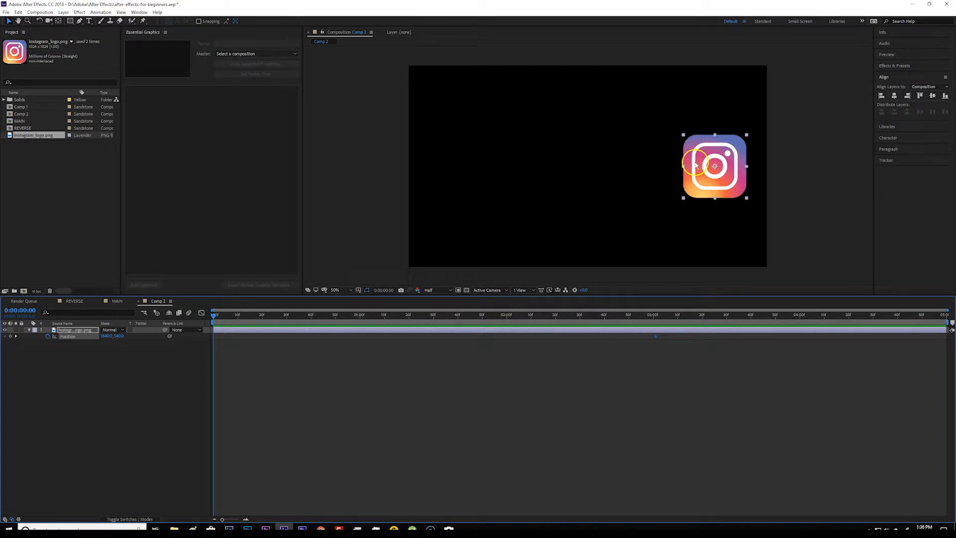
pyautogui.click(701, 150)
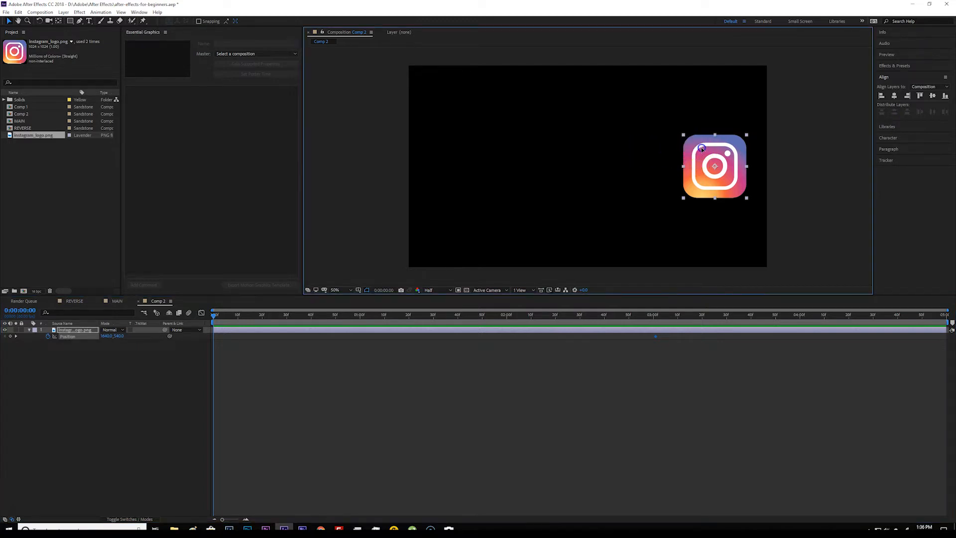
pyautogui.moveTo(702, 150); pyautogui.dragTo(324, 162)
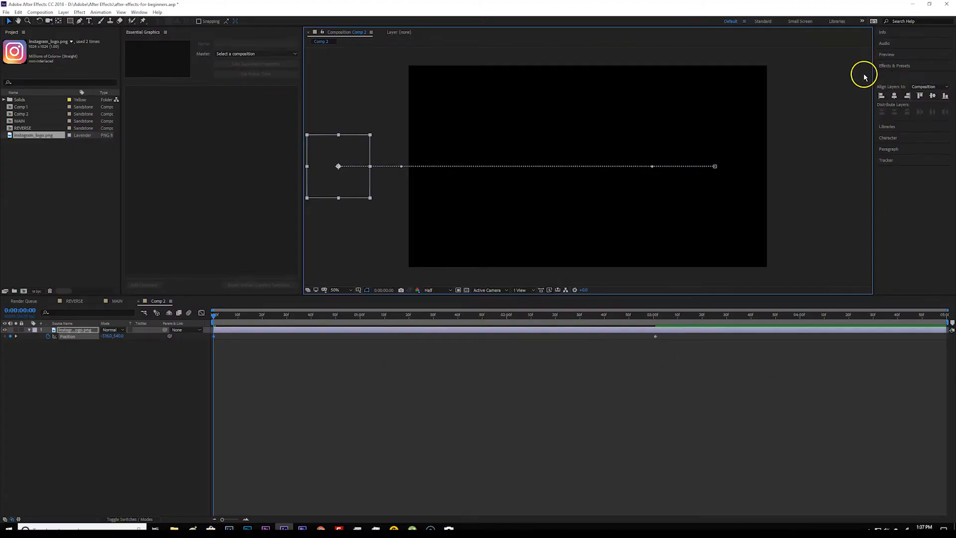
# Step: Deselect the logo layer and preview its slide-in animation
pyautogui.click(509, 385)
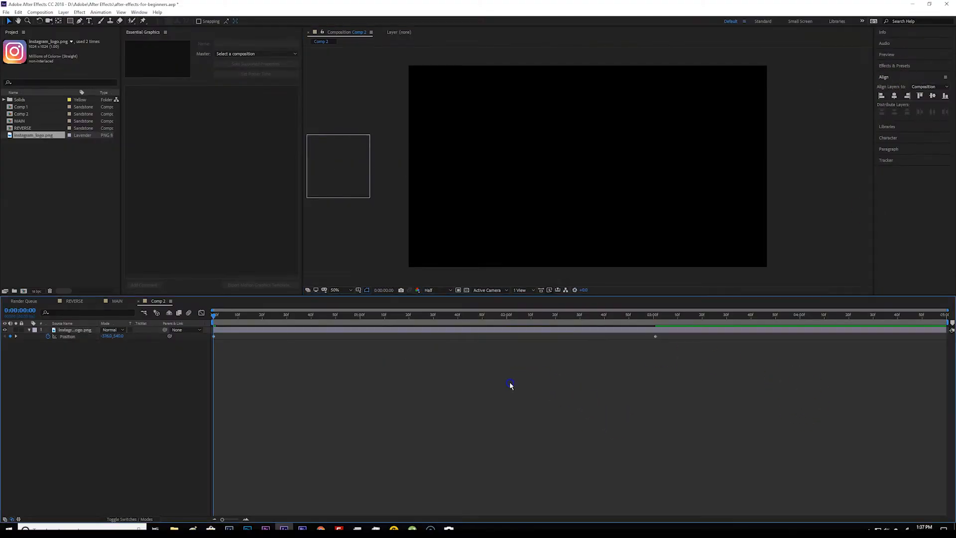
pyautogui.press('space')
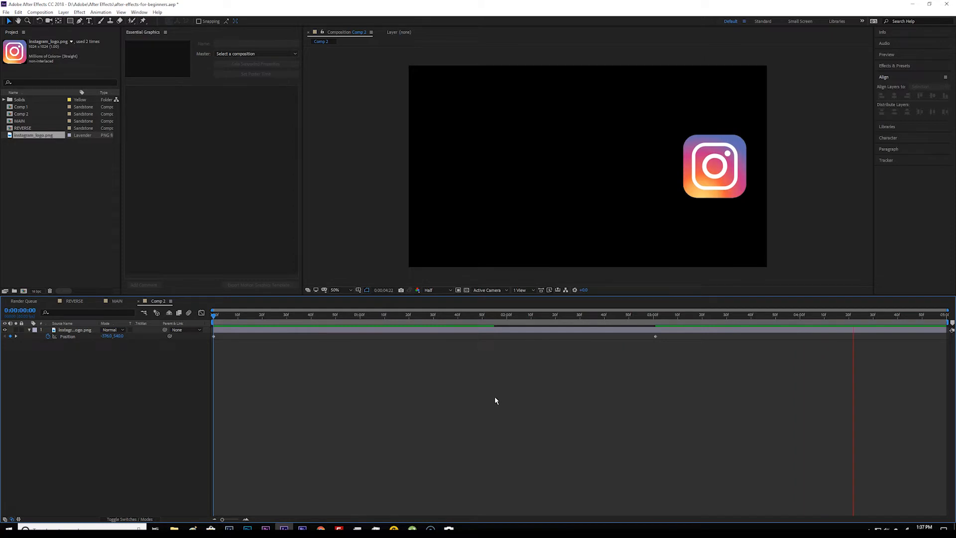
pyautogui.press('space')
pyautogui.press('space')
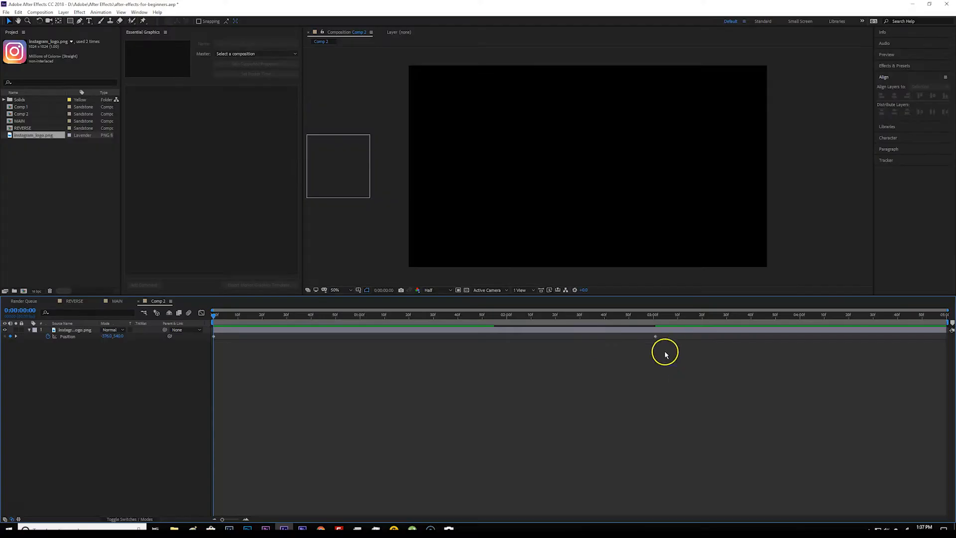
# Step: Apply Easy Ease to both Position keyframes of the logo layer
pyautogui.moveTo(667, 350); pyautogui.dragTo(213, 341)
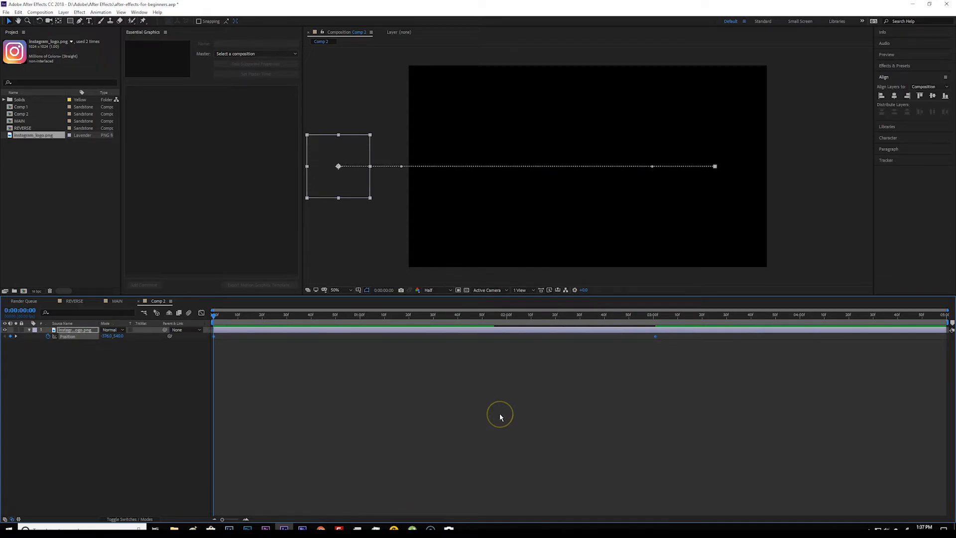
pyautogui.rightClick(655, 336)
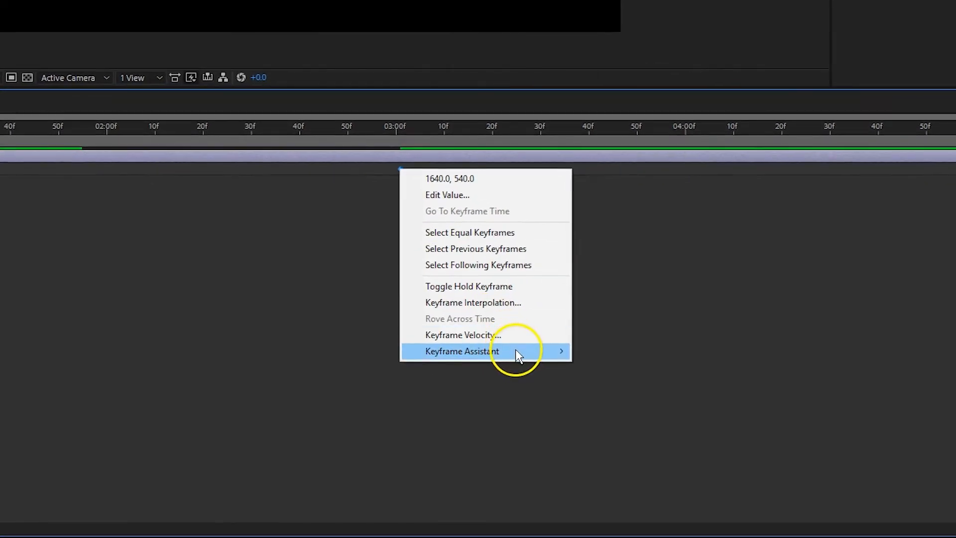
pyautogui.moveTo(551, 365)
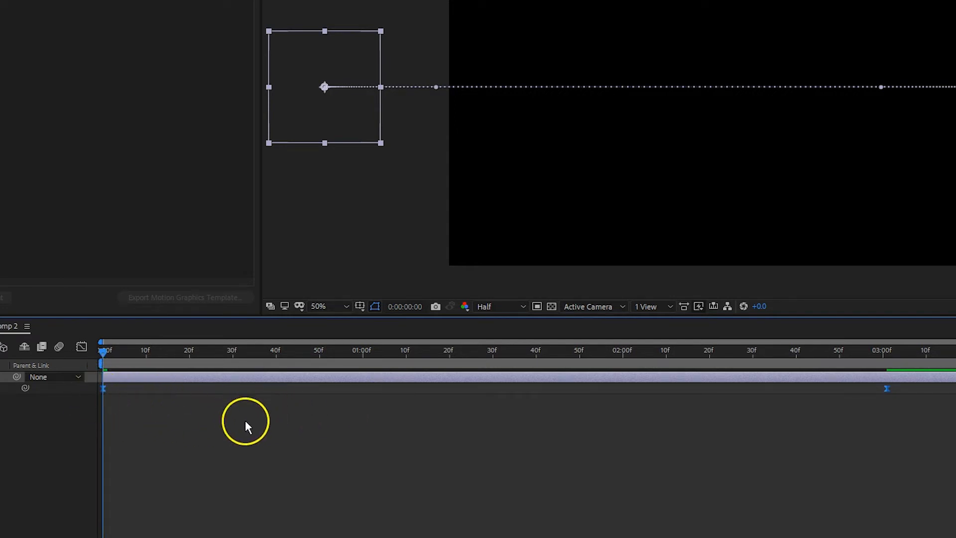
# Step: Preview the eased logo movement, scrubbing to about 0:00:02:15 and playing the composition from the start
pyautogui.click(350, 521)
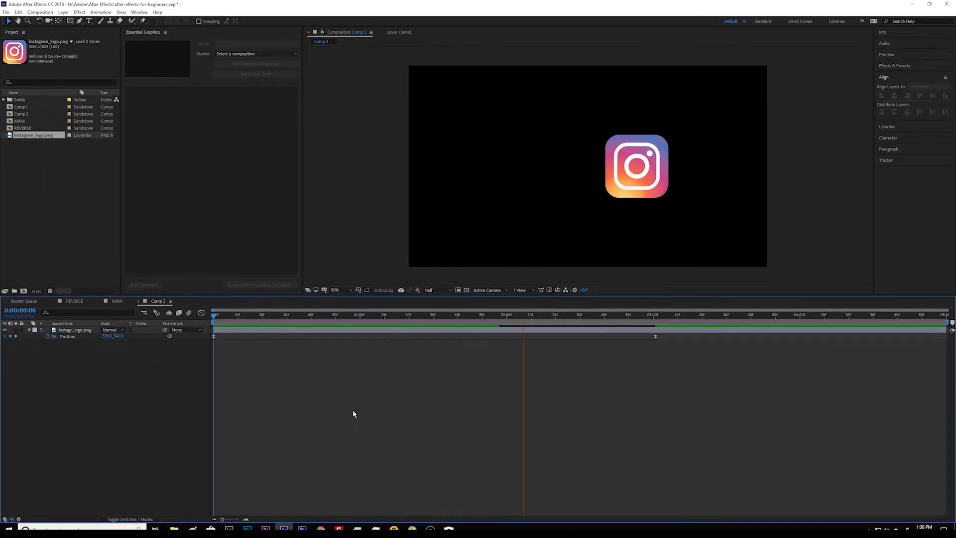
pyautogui.click(367, 407)
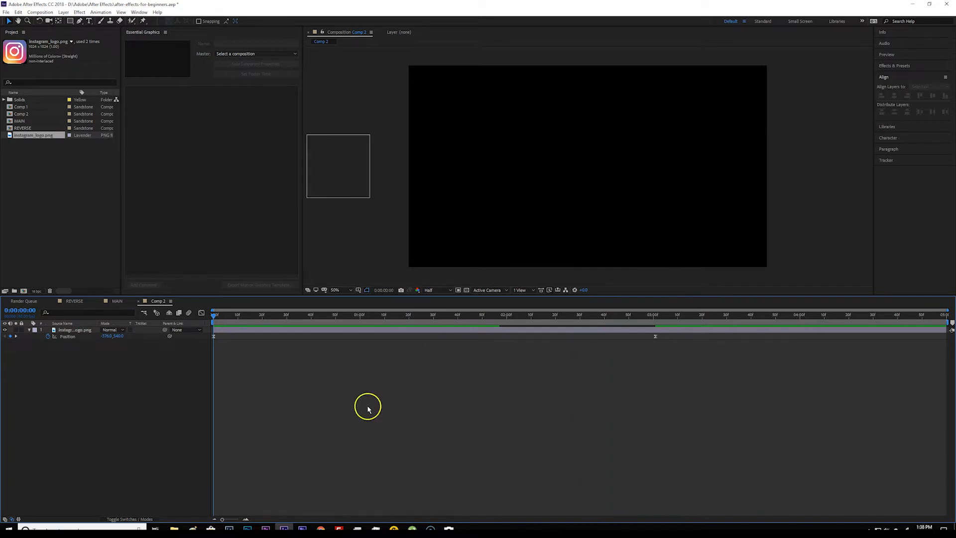
pyautogui.moveTo(212, 315); pyautogui.dragTo(544, 319)
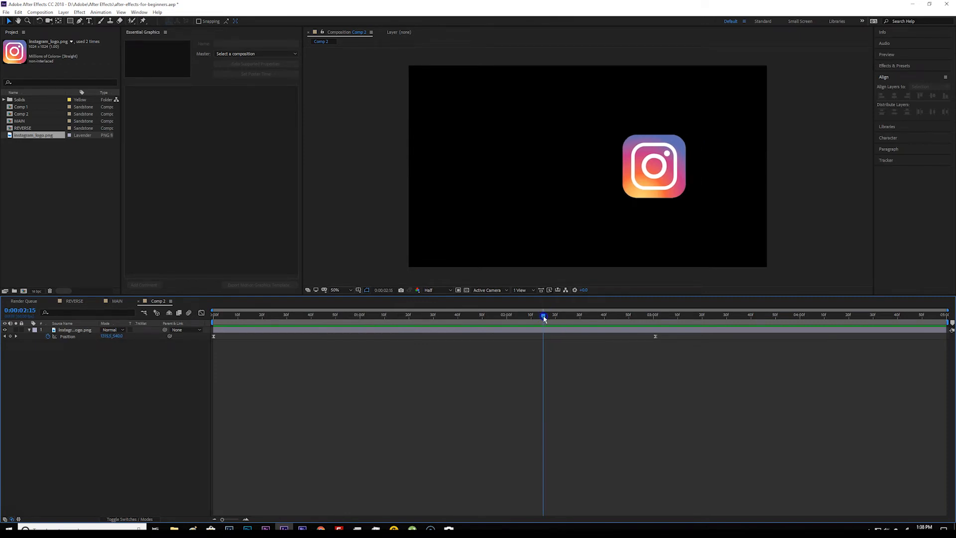
pyautogui.moveTo(544, 318); pyautogui.dragTo(104, 336)
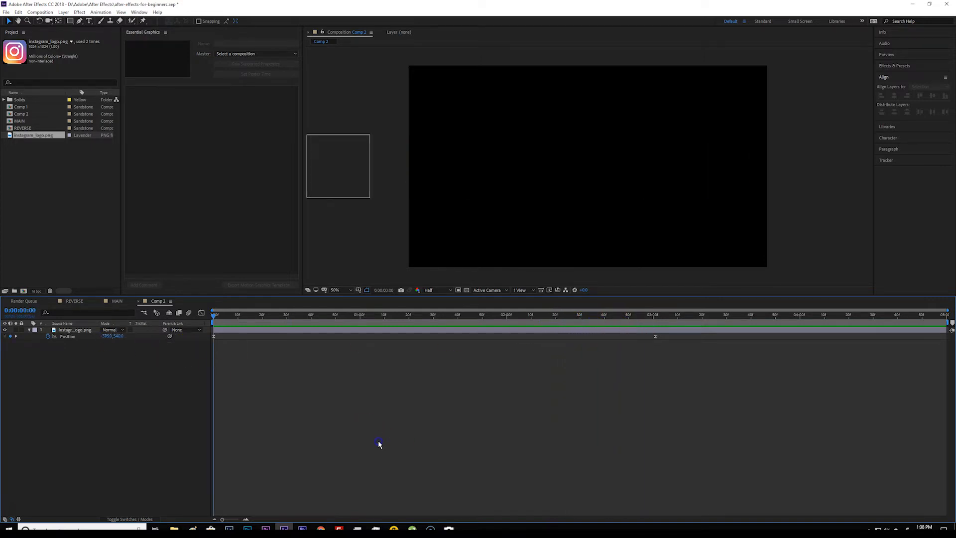
pyautogui.press('space')
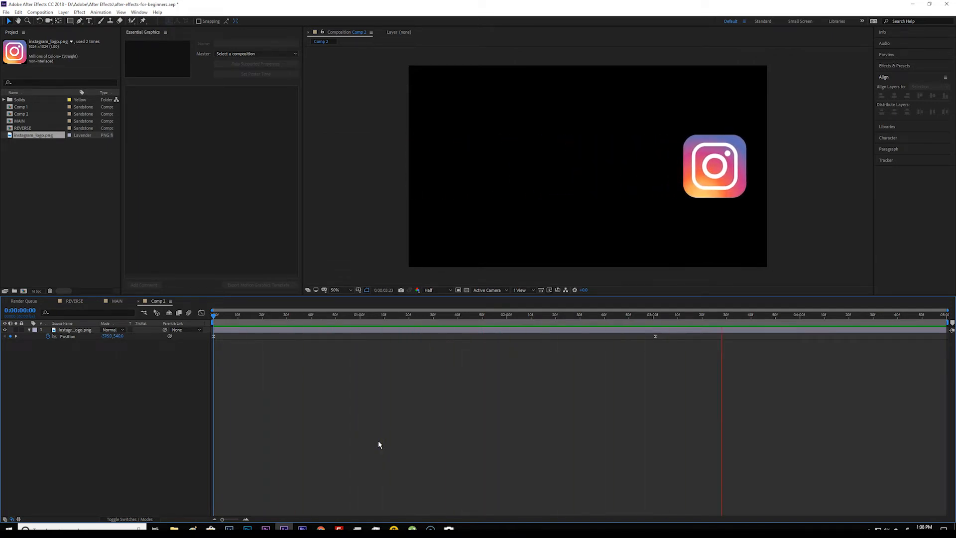
pyautogui.press('space')
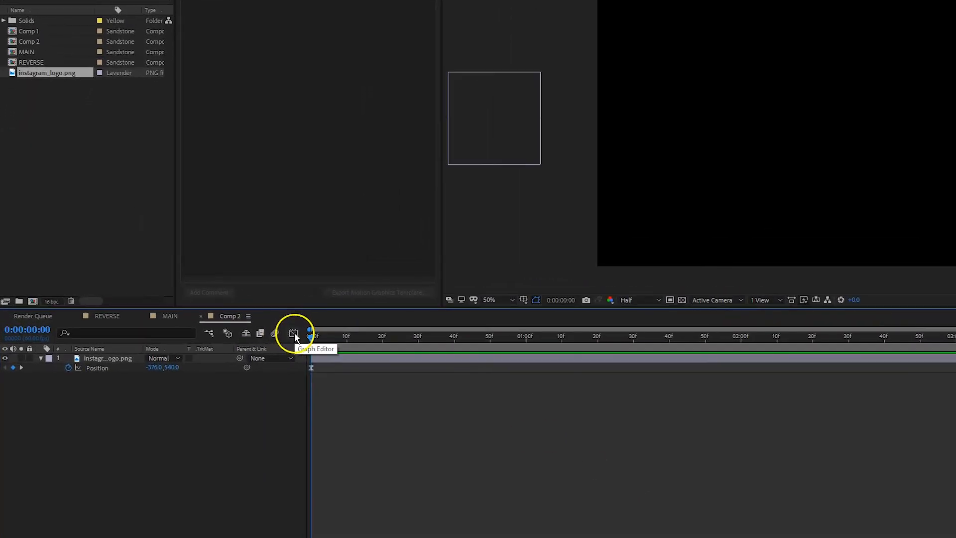
# Step: Display the logo's Position speed curve in the Graph Editor
pyautogui.click(294, 333)
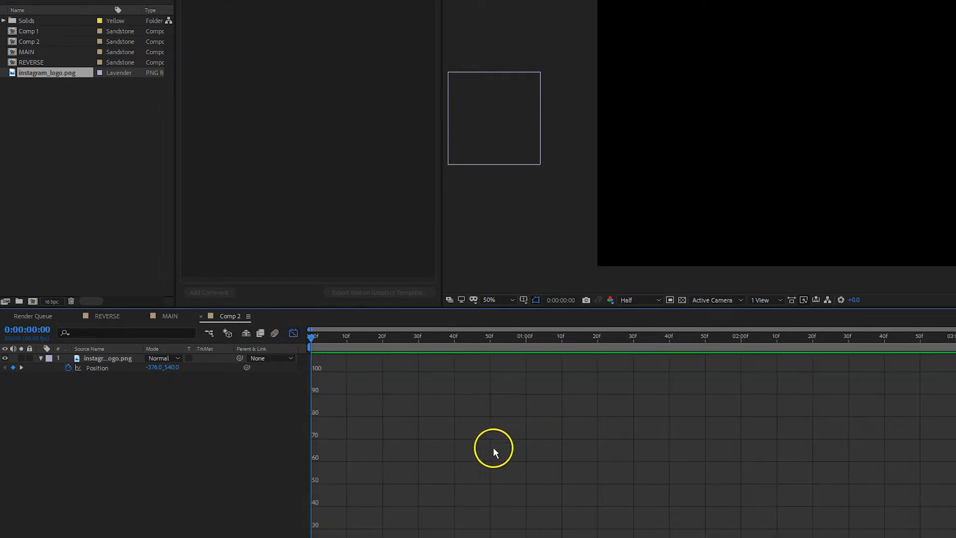
pyautogui.click(101, 367)
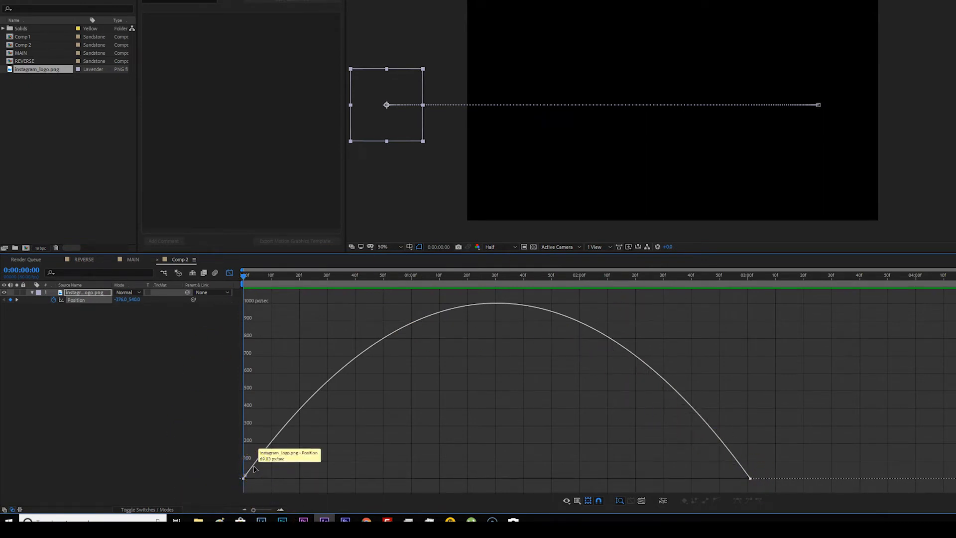
# Step: Play the eased logo animation from the start with the layer deselected
pyautogui.click(305, 477)
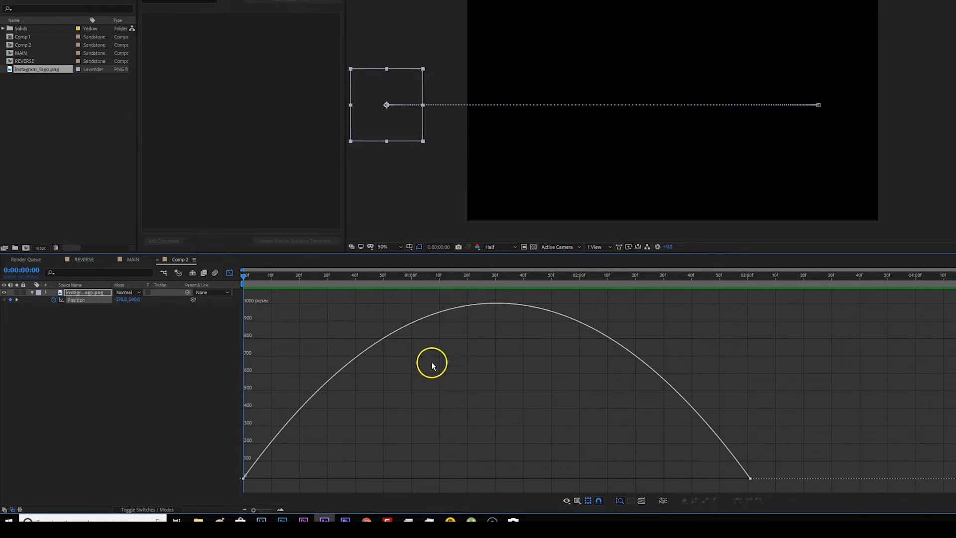
pyautogui.moveTo(492, 304)
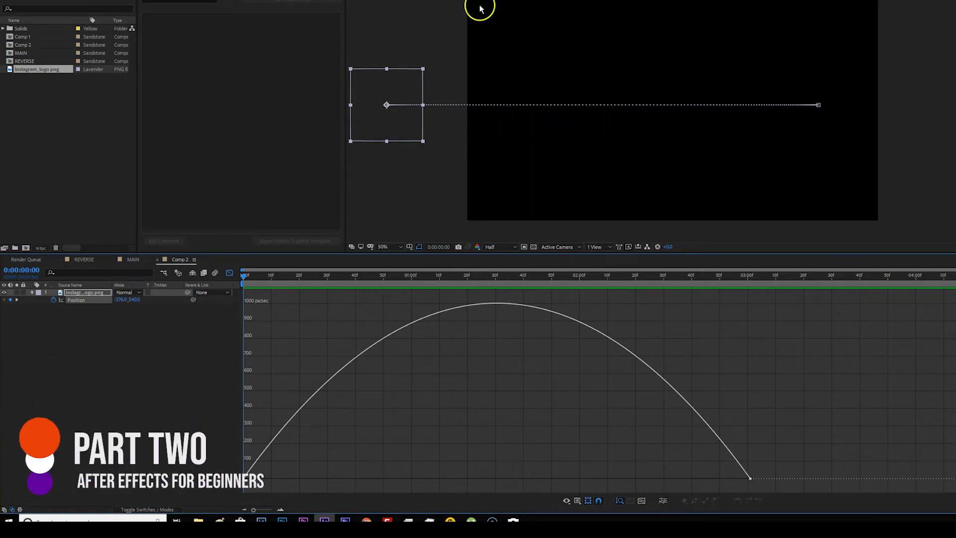
pyautogui.click(446, 198)
pyautogui.press('space')
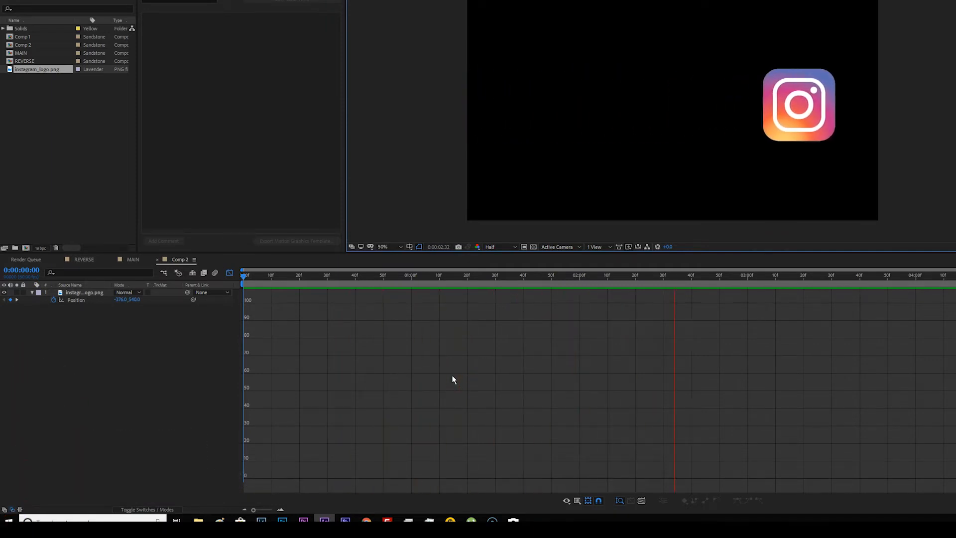
pyautogui.press('space')
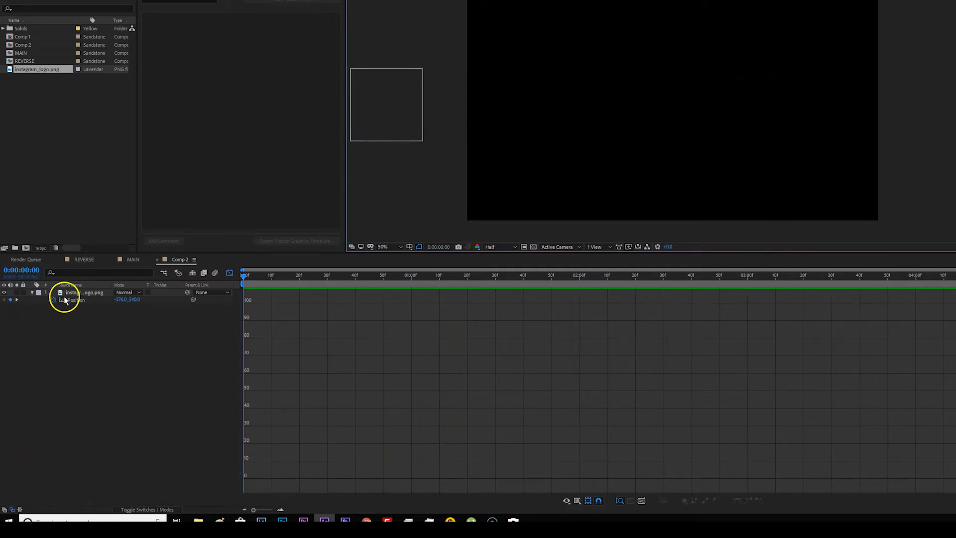
# Step: Stretch the first Position keyframe's outgoing ease handle to about 0:00:01:22 so the speed peaks late, and preview the motion
pyautogui.click(69, 300)
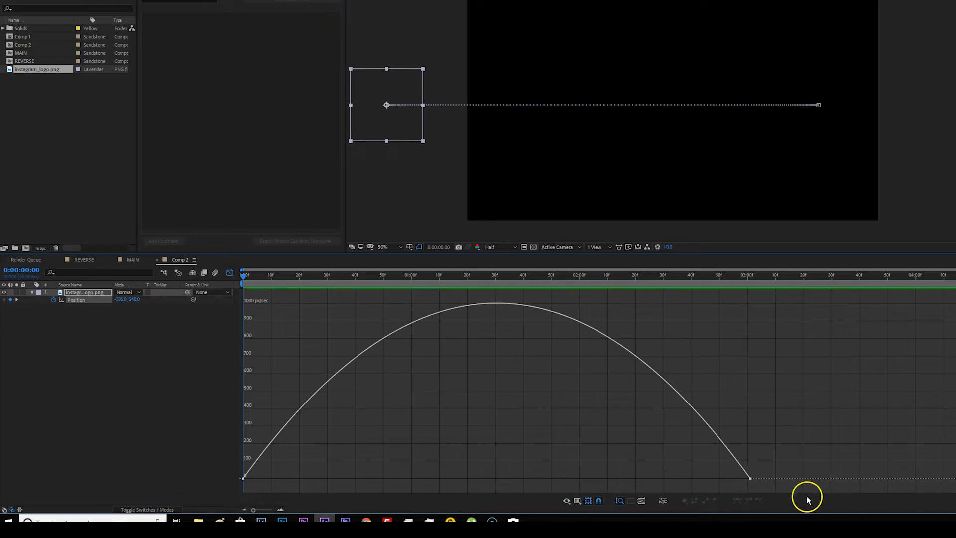
pyautogui.moveTo(243, 478)
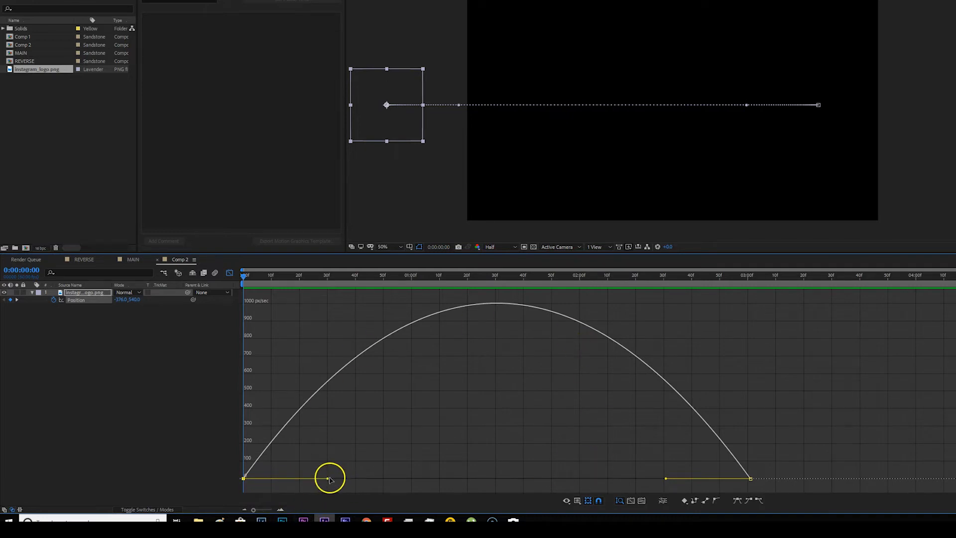
pyautogui.moveTo(327, 478); pyautogui.dragTo(475, 480)
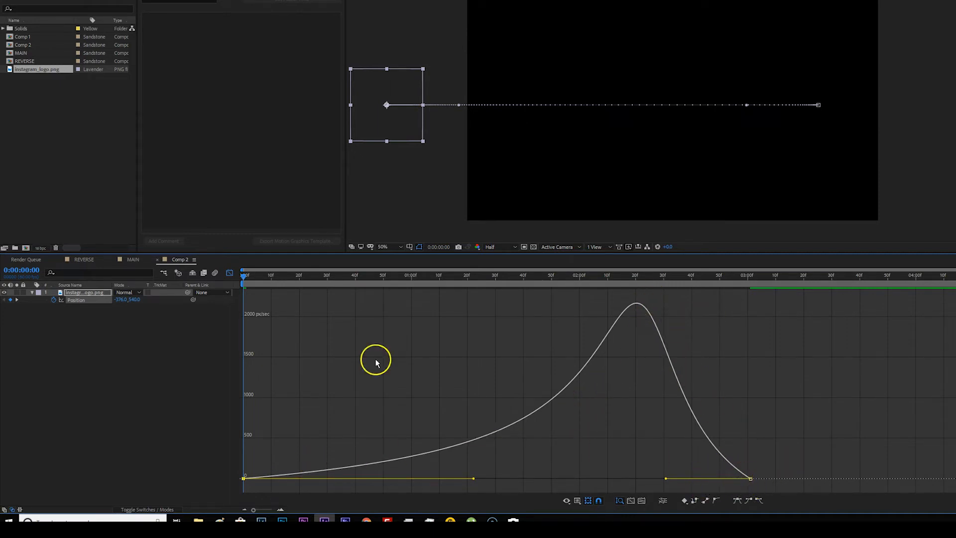
pyautogui.click(477, 374)
pyautogui.press('space')
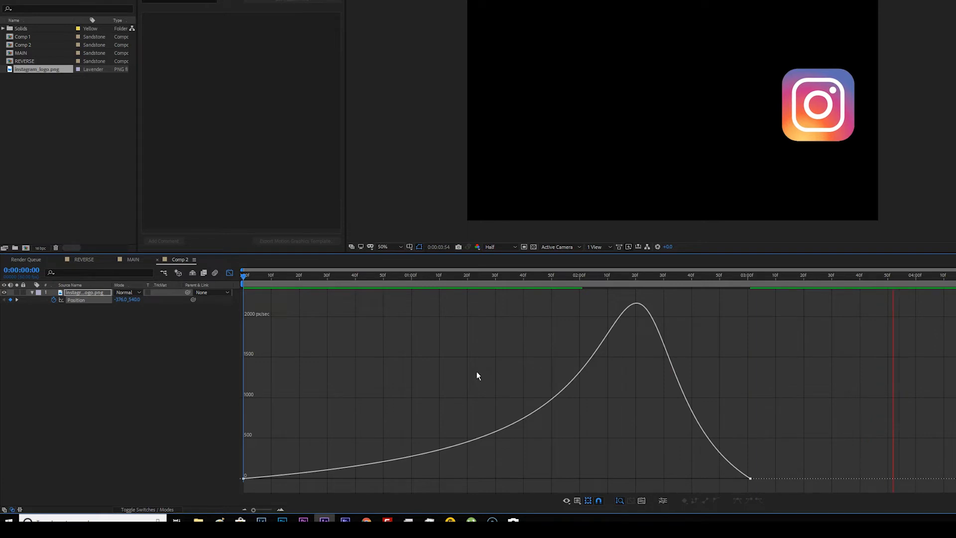
pyautogui.press('space')
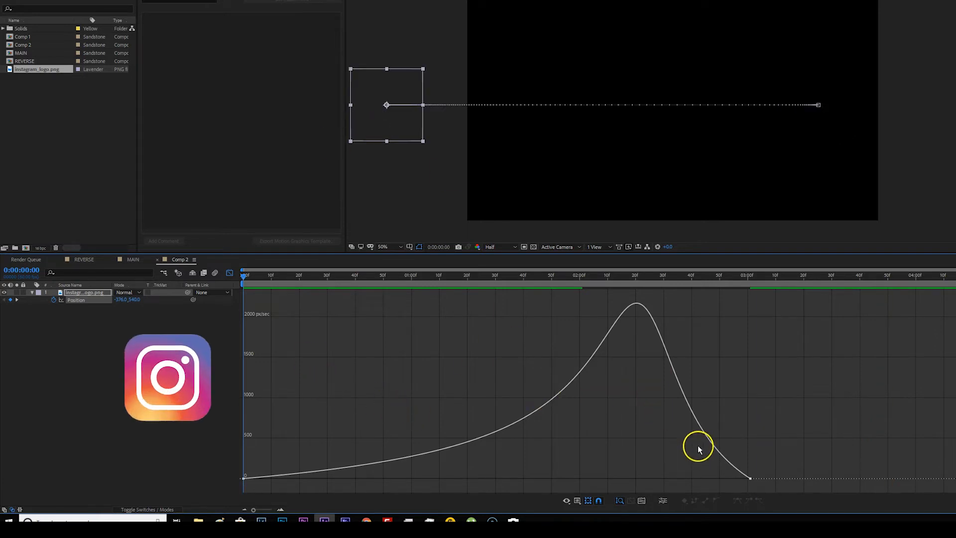
# Step: Make the logo's speed peak early by setting the outgoing ease handle at about 0:00:00:32 and the incoming one at about 0:00:01:30, and preview it
pyautogui.click(750, 477)
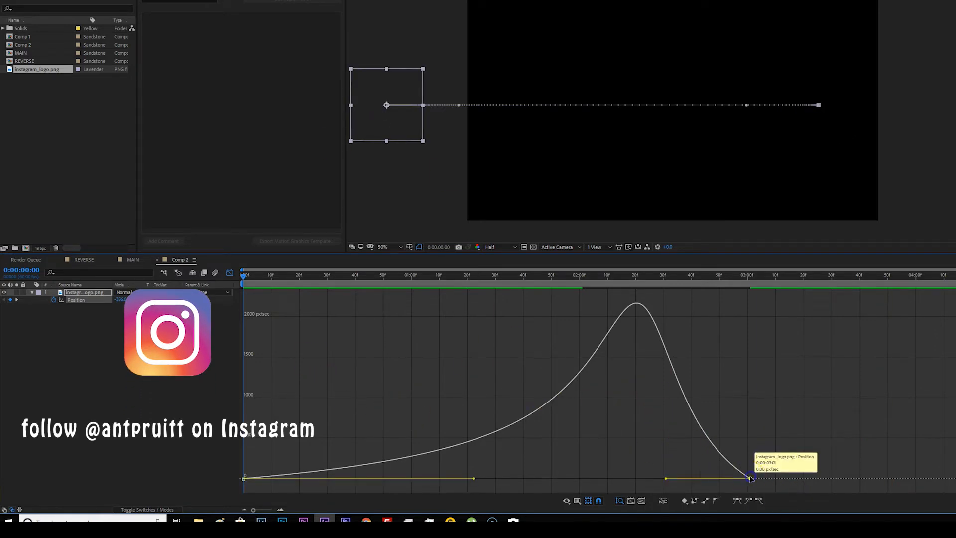
pyautogui.moveTo(666, 479); pyautogui.dragTo(532, 478)
pyautogui.moveTo(473, 479); pyautogui.dragTo(298, 479)
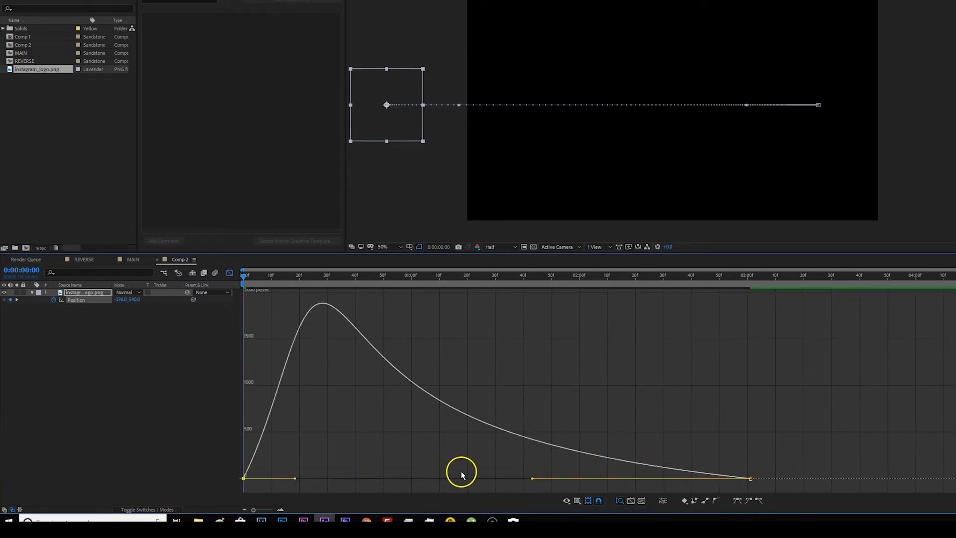
pyautogui.moveTo(531, 479); pyautogui.dragTo(465, 481)
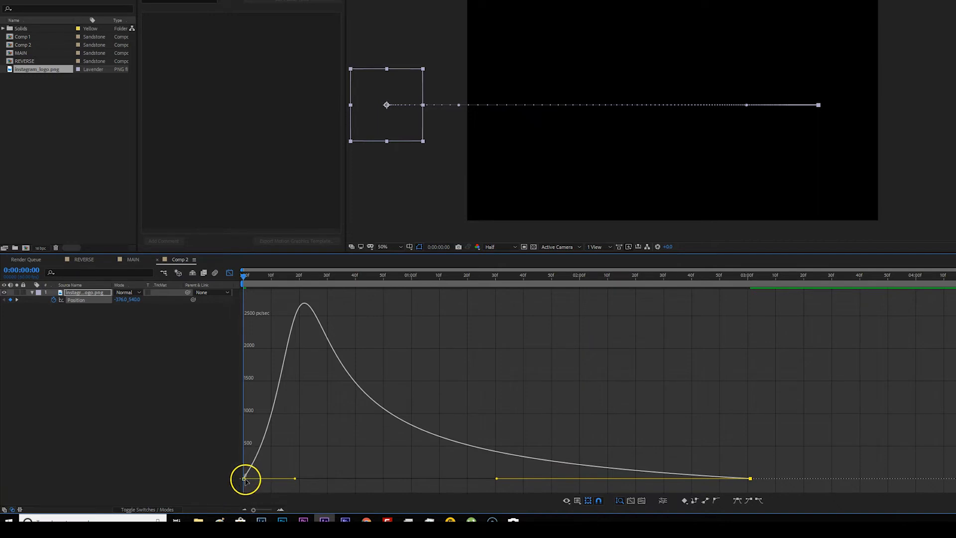
pyautogui.moveTo(295, 479); pyautogui.dragTo(333, 479)
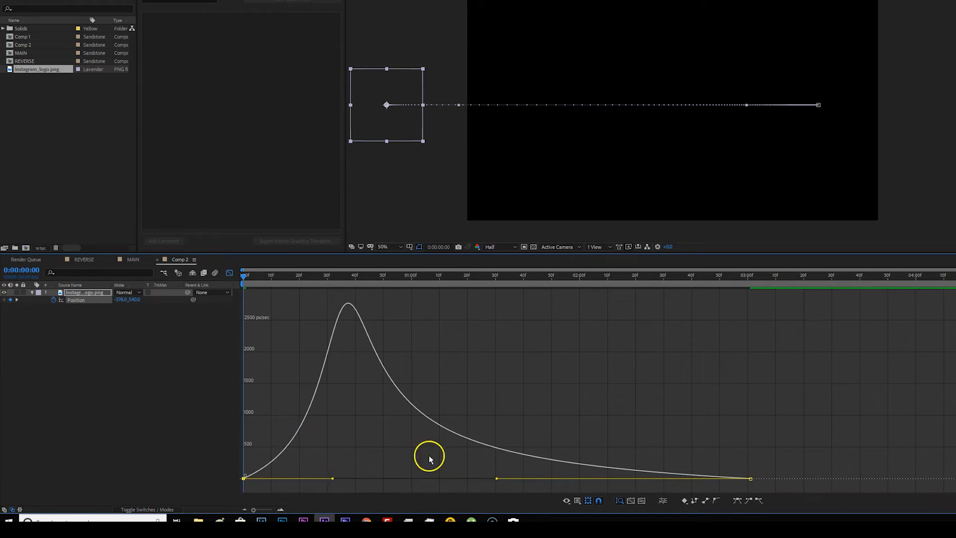
pyautogui.press('space')
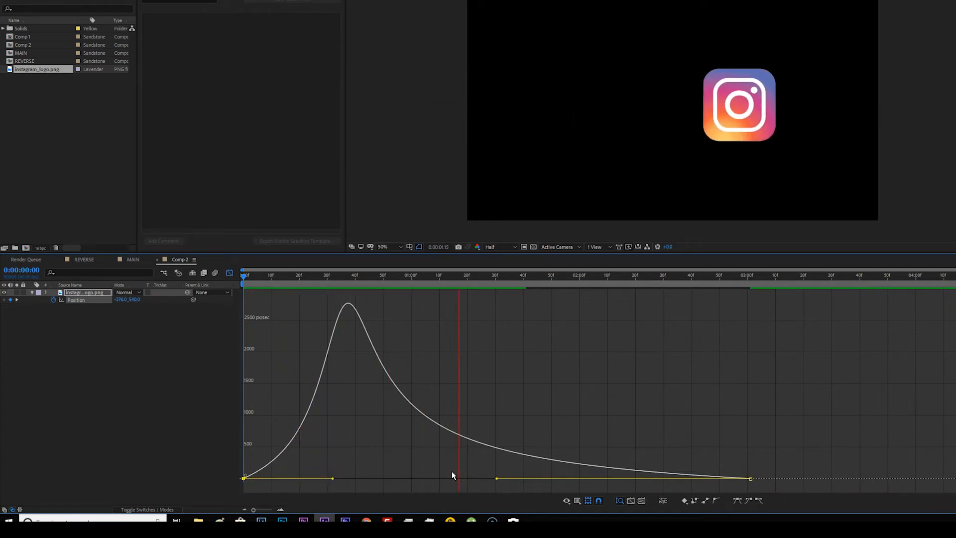
pyautogui.click(262, 474)
pyautogui.click(468, 471)
pyautogui.press('space')
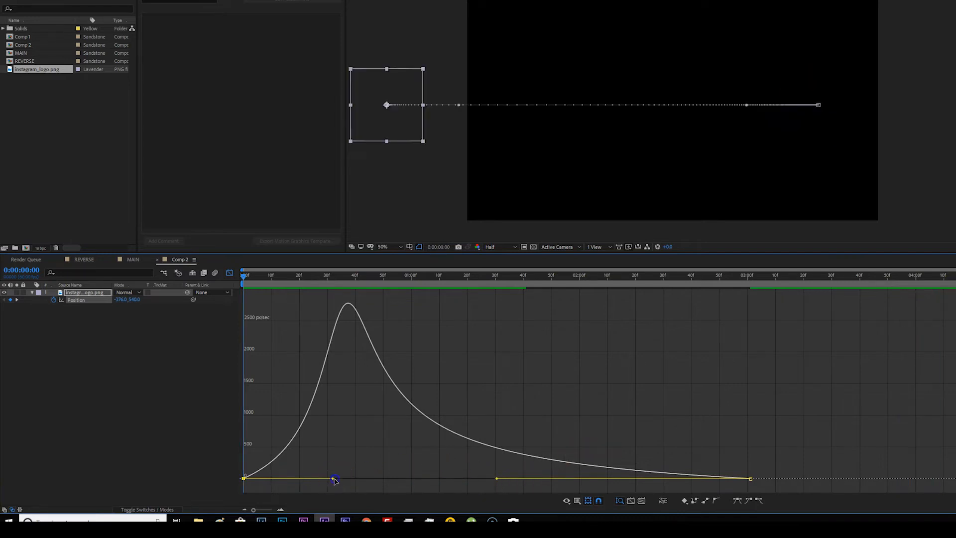
# Step: Extend the first Position keyframe's outgoing ease handle to about 0:00:00:36 and preview the logo's motion
pyautogui.moveTo(334, 479); pyautogui.dragTo(345, 479)
pyautogui.click(740, 444)
pyautogui.click(706, 447)
pyautogui.press('space')
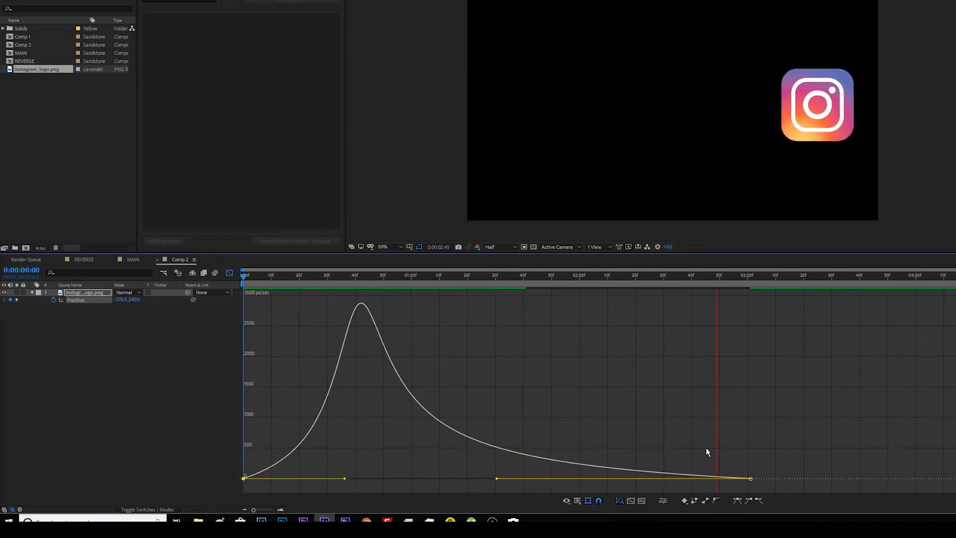
pyautogui.press('space')
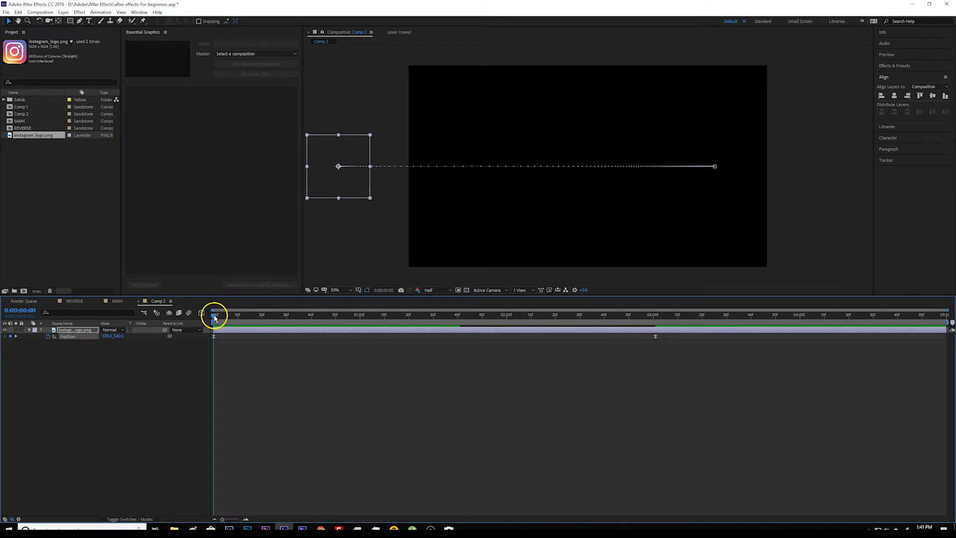
# Step: Go to the logo's second Position keyframe at 0:00:03:01, select it, and nudge the logo 4 pixels to the right
pyautogui.moveTo(215, 317); pyautogui.dragTo(669, 336)
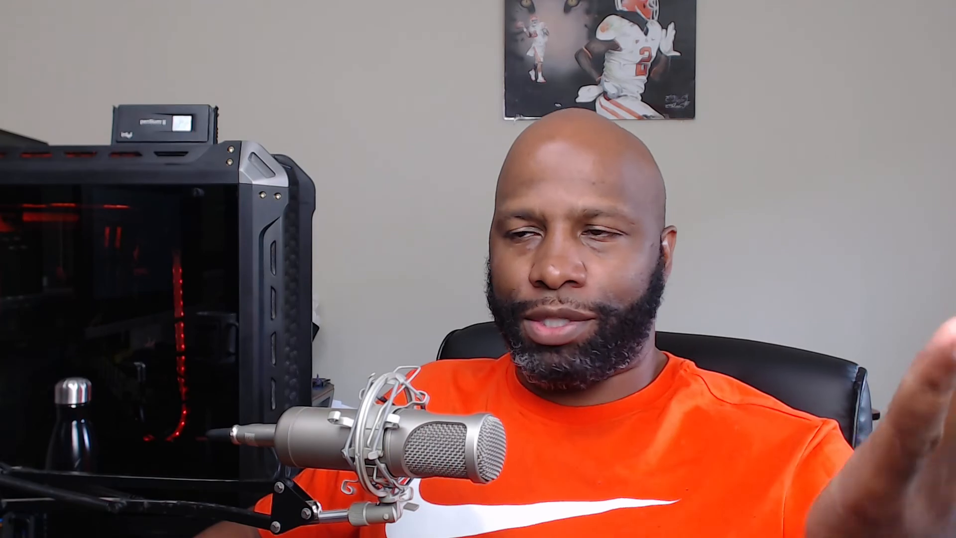
pyautogui.click(70, 337)
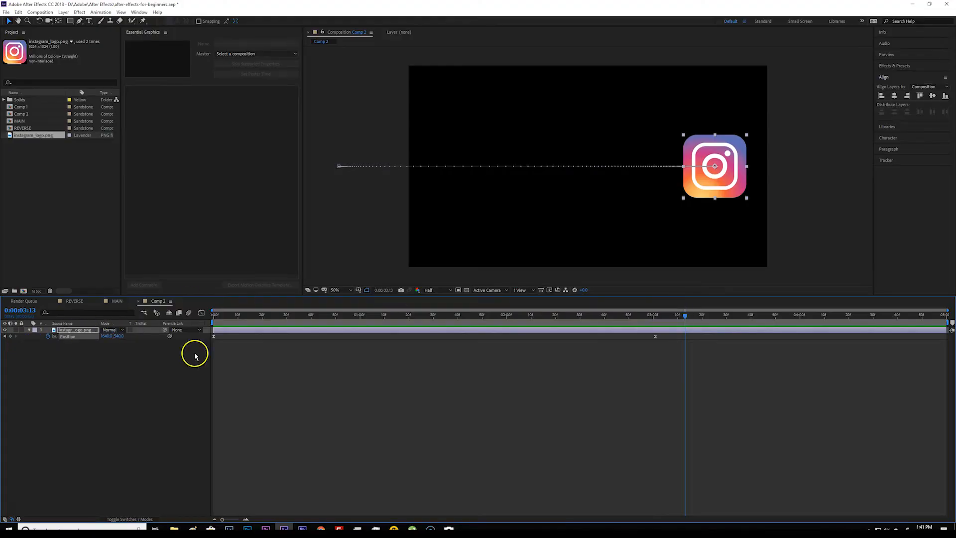
pyautogui.click(330, 338)
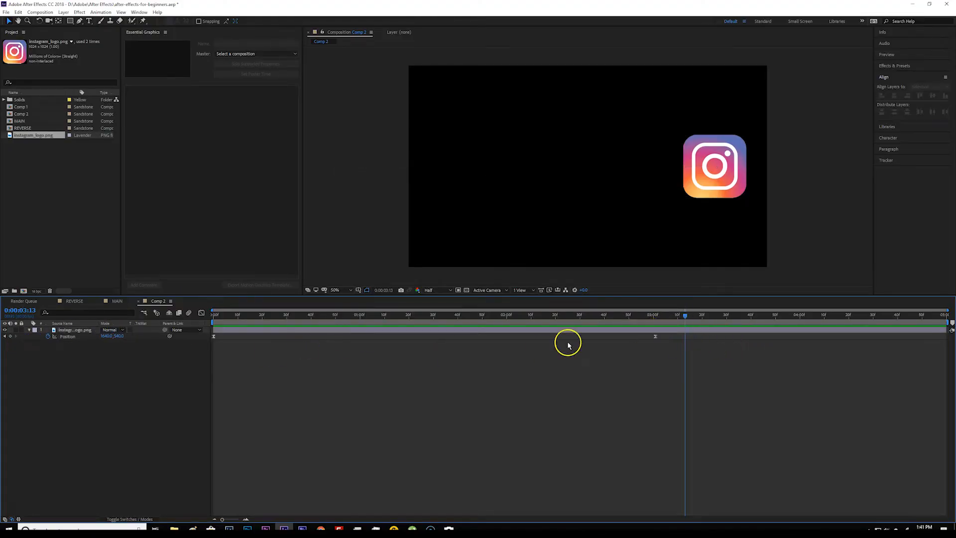
pyautogui.click(6, 336)
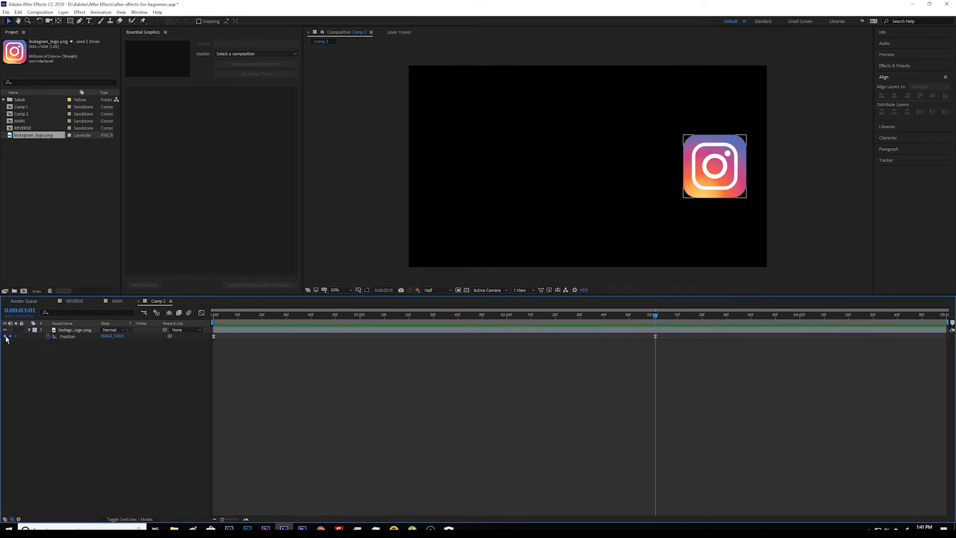
pyautogui.click(655, 337)
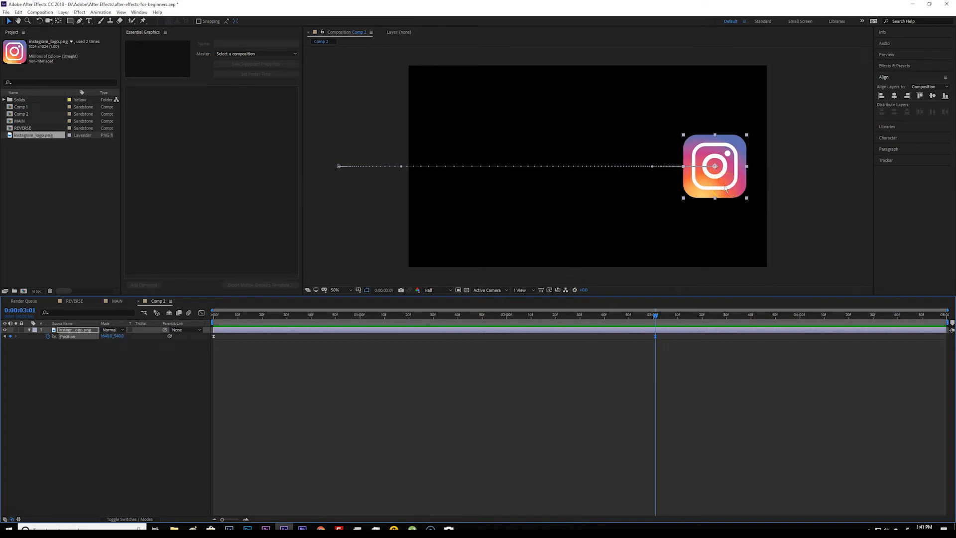
pyautogui.moveTo(661, 317)
pyautogui.mouseDown()
pyautogui.moveTo(669, 318)
pyautogui.moveTo(656, 319)
pyautogui.mouseUp()
pyautogui.press('Right')
pyautogui.press('Right')
pyautogui.press('Right')
pyautogui.press('Right')
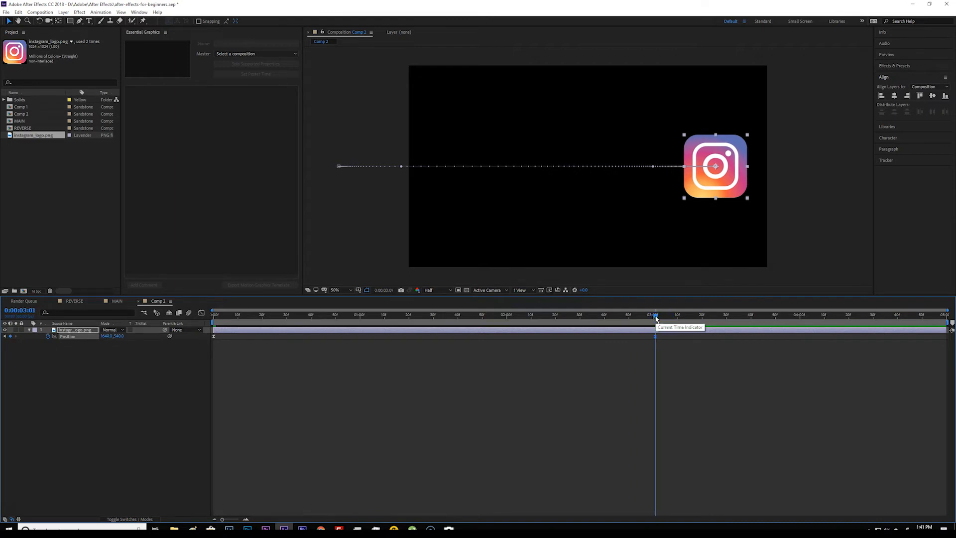
# Step: Add two Position keyframes for an overshoot: X 1776 at 0:00:03:06 and X about 1614 at 0:00:03:11
pyautogui.moveTo(655, 319)
pyautogui.mouseDown()
pyautogui.moveTo(678, 319)
pyautogui.moveTo(669, 320)
pyautogui.mouseUp()
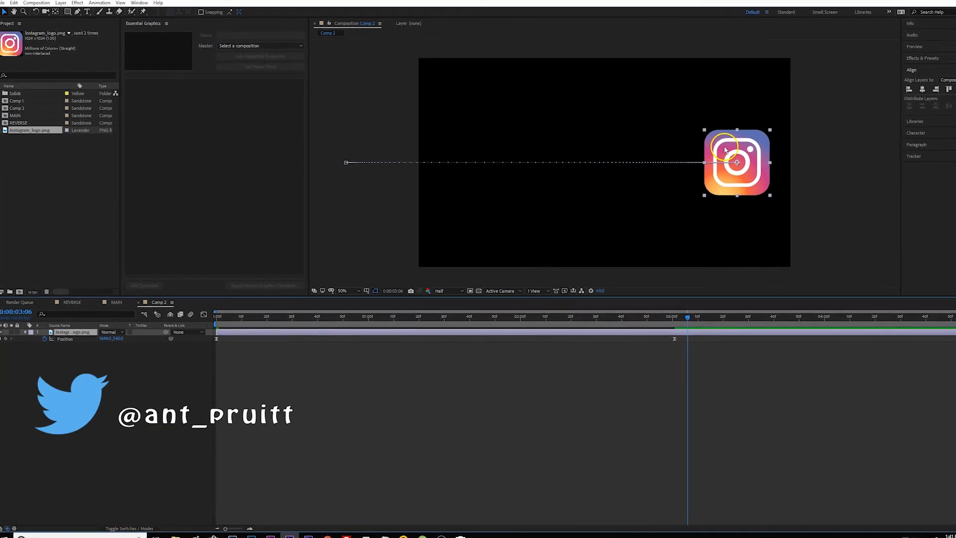
pyautogui.moveTo(104, 341); pyautogui.dragTo(160, 345)
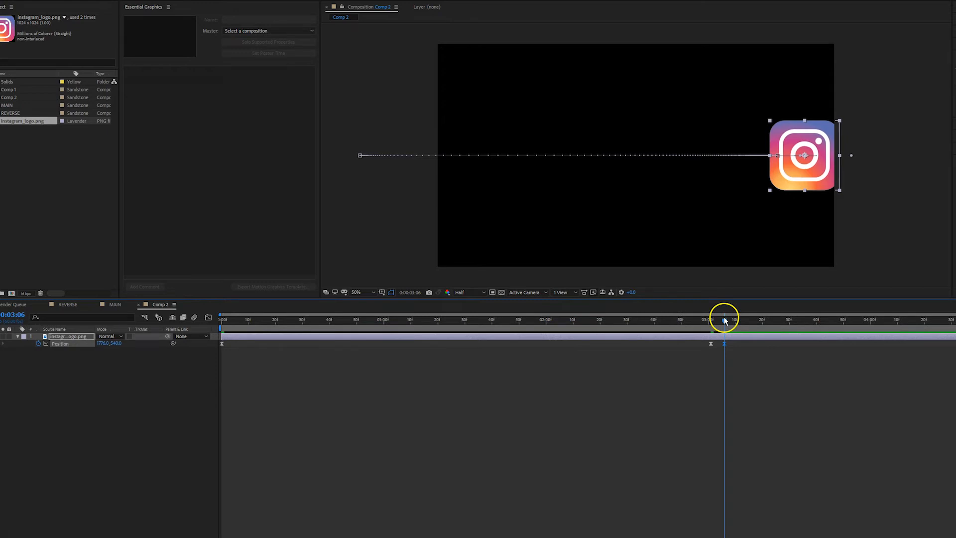
pyautogui.moveTo(725, 319); pyautogui.dragTo(738, 323)
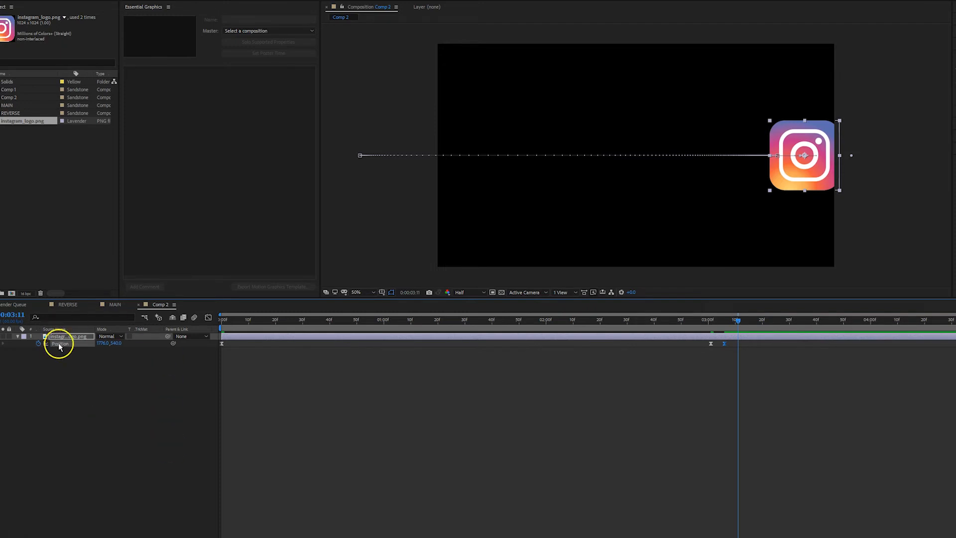
pyautogui.moveTo(102, 342); pyautogui.dragTo(36, 342)
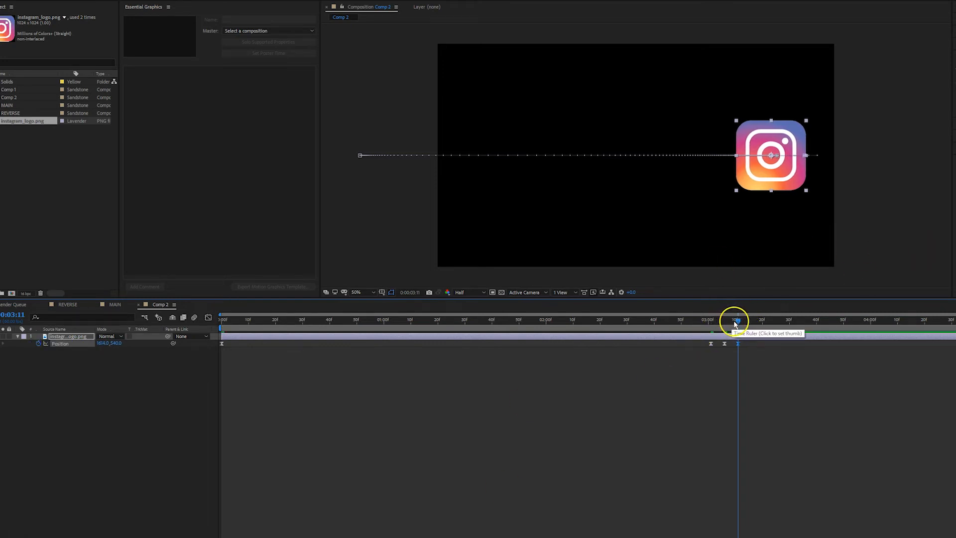
# Step: Preview the logo's overshoot animation from the start of the composition
pyautogui.moveTo(735, 320); pyautogui.dragTo(111, 342)
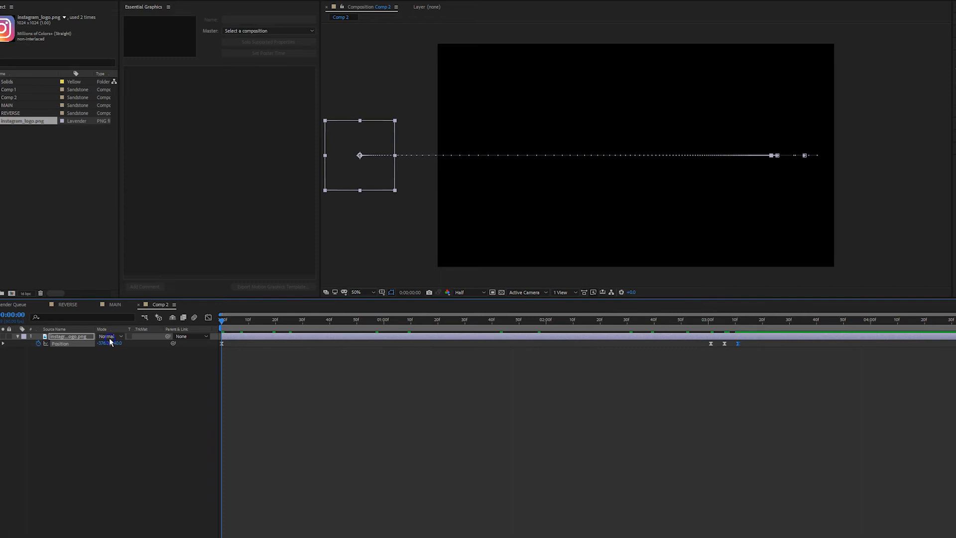
pyautogui.press('space')
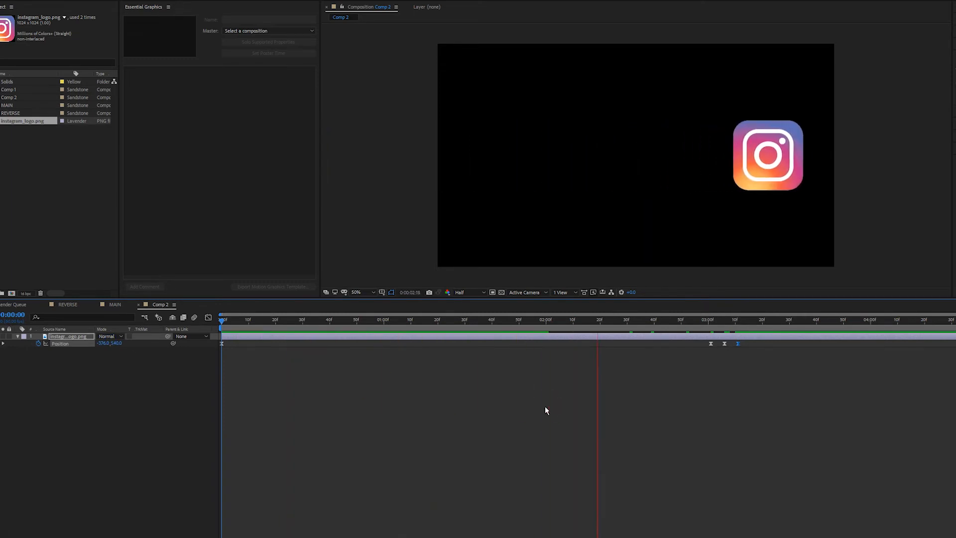
pyautogui.press('space')
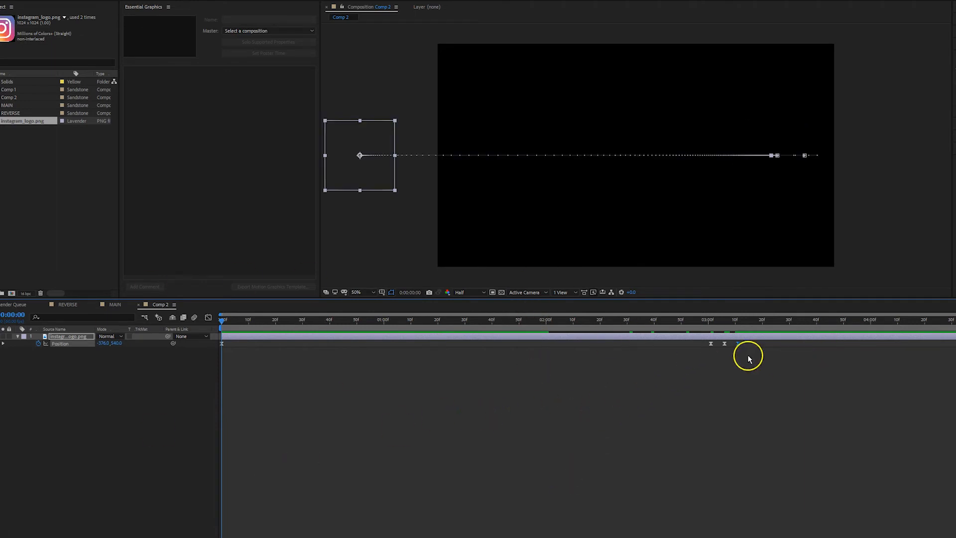
# Step: In the Graph Editor, shift all Position keyframes about four frames later with the main speed peak near 0:00:01:56, and preview from the start
pyautogui.moveTo(222, 323); pyautogui.dragTo(426, 321)
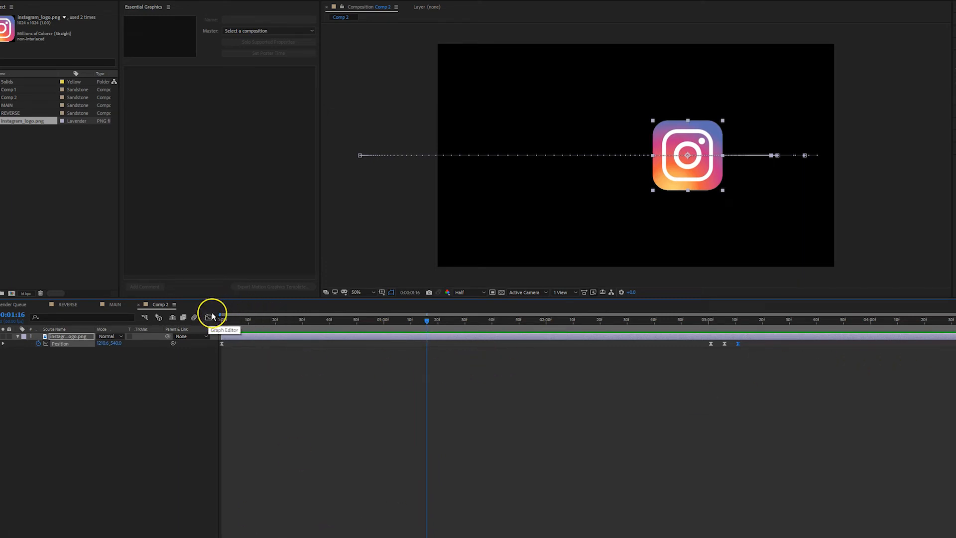
pyautogui.click(207, 317)
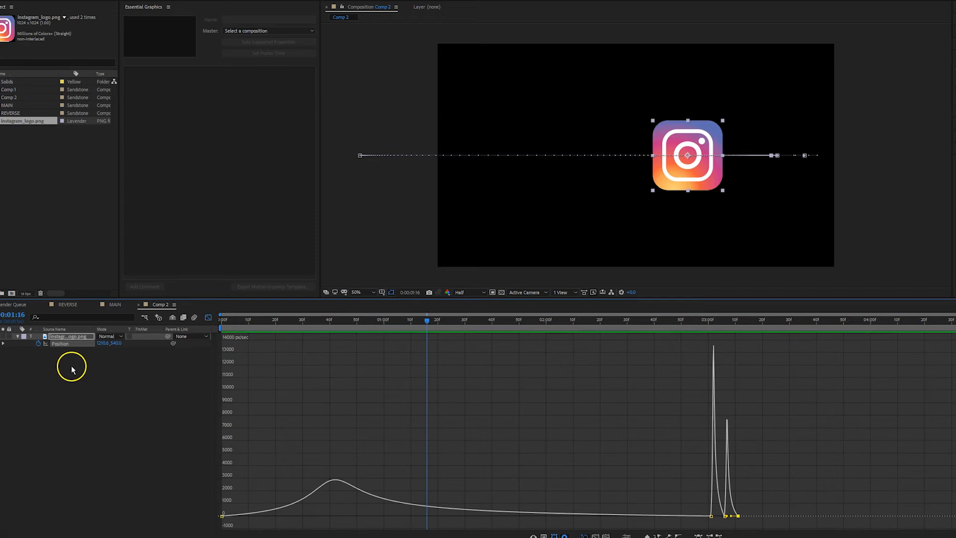
pyautogui.click(64, 346)
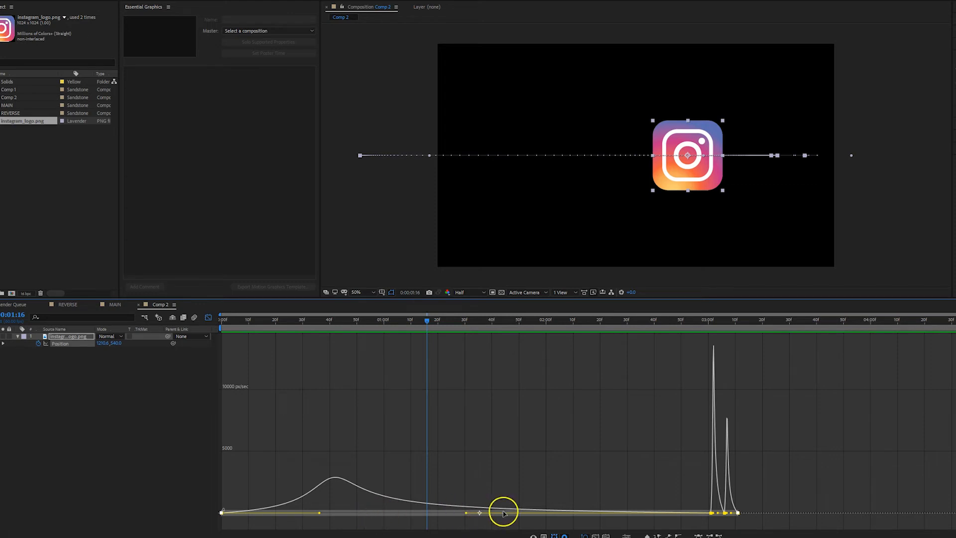
pyautogui.moveTo(465, 514); pyautogui.dragTo(591, 514)
pyautogui.moveTo(320, 508); pyautogui.dragTo(572, 521)
pyautogui.moveTo(433, 509); pyautogui.dragTo(433, 510)
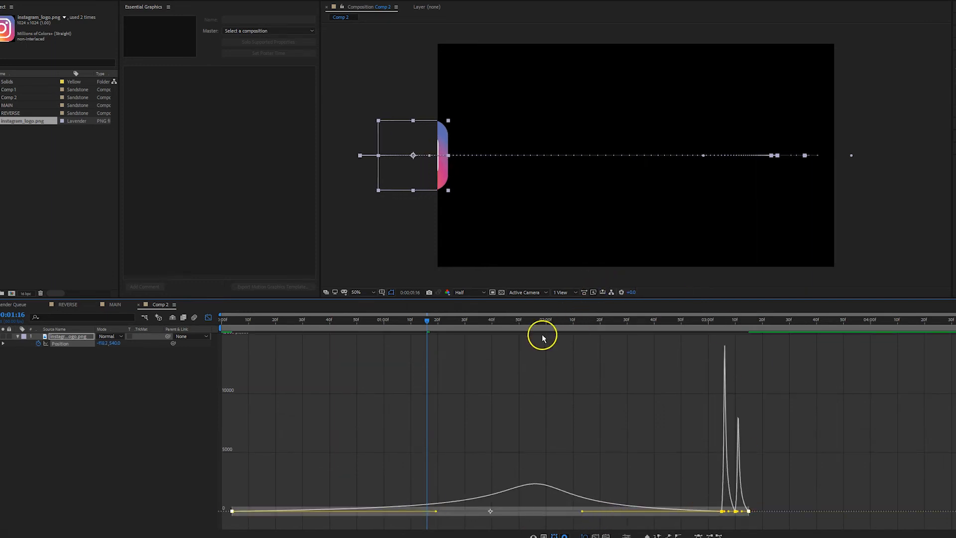
pyautogui.moveTo(431, 318); pyautogui.dragTo(179, 343)
pyautogui.press('space')
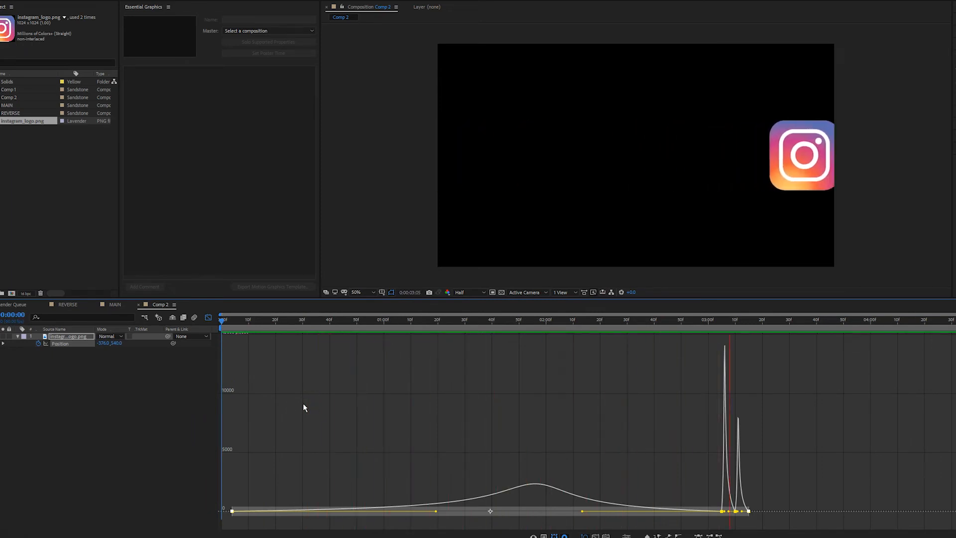
# Step: Shorten the outgoing speed handles of the overshoot keyframes in the speed graph and return to the layer bar view
pyautogui.press('space')
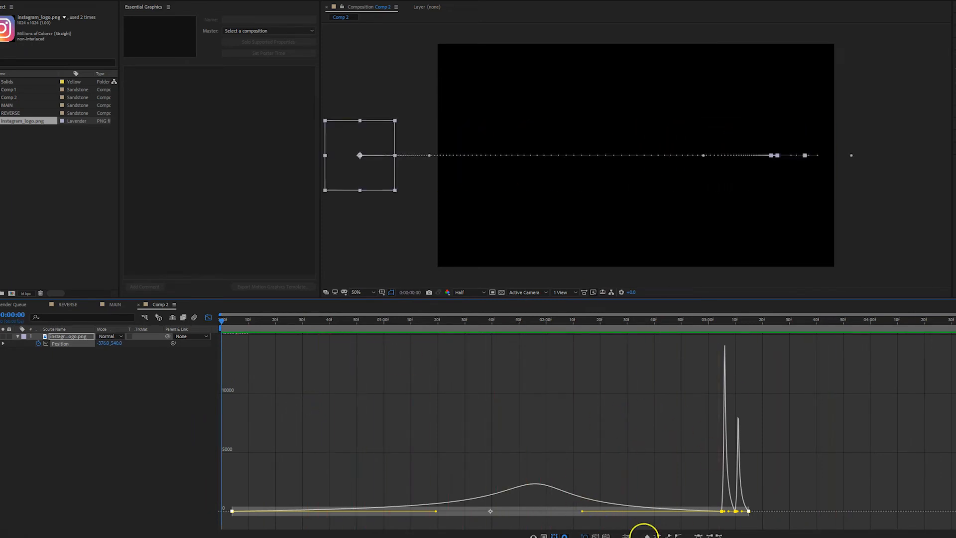
pyautogui.moveTo(725, 519); pyautogui.dragTo(716, 514)
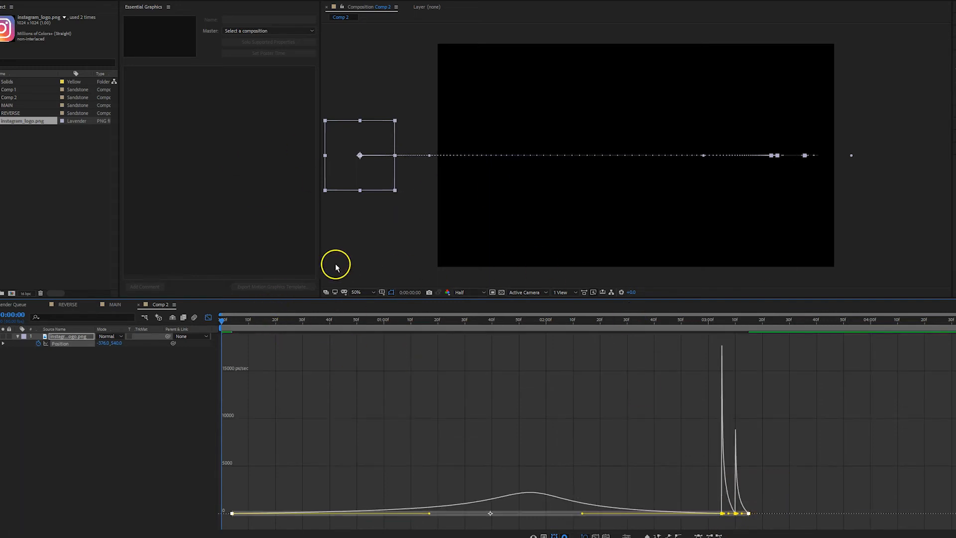
pyautogui.click(208, 317)
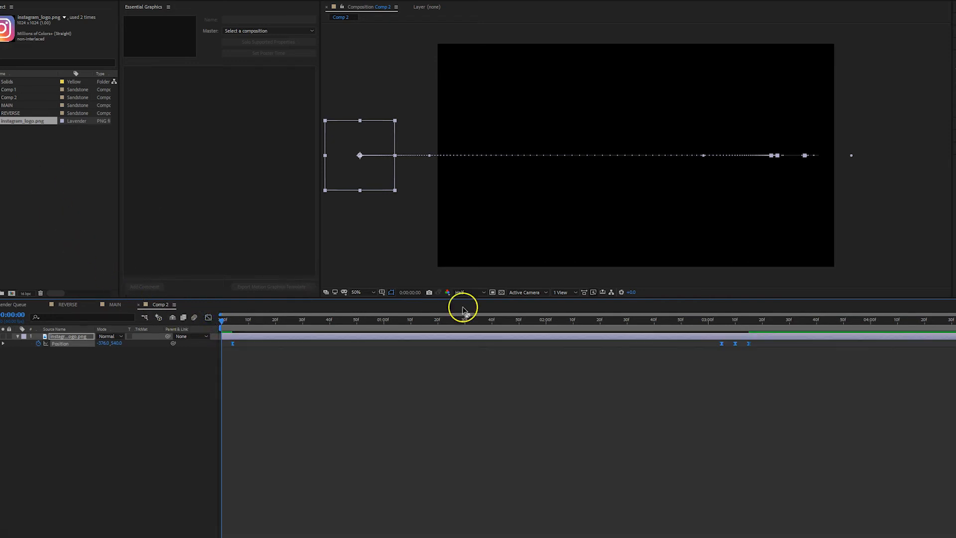
# Step: Set the temporal interpolation of the overshoot Position keyframe at X 1776 to Linear
pyautogui.click(737, 344)
pyautogui.rightClick(737, 344)
pyautogui.moveTo(821, 446)
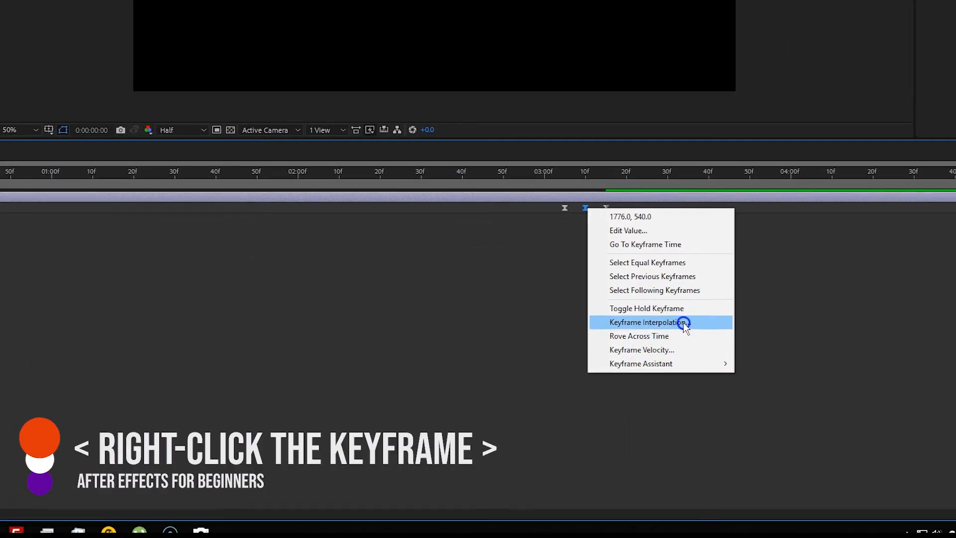
pyautogui.click(652, 321)
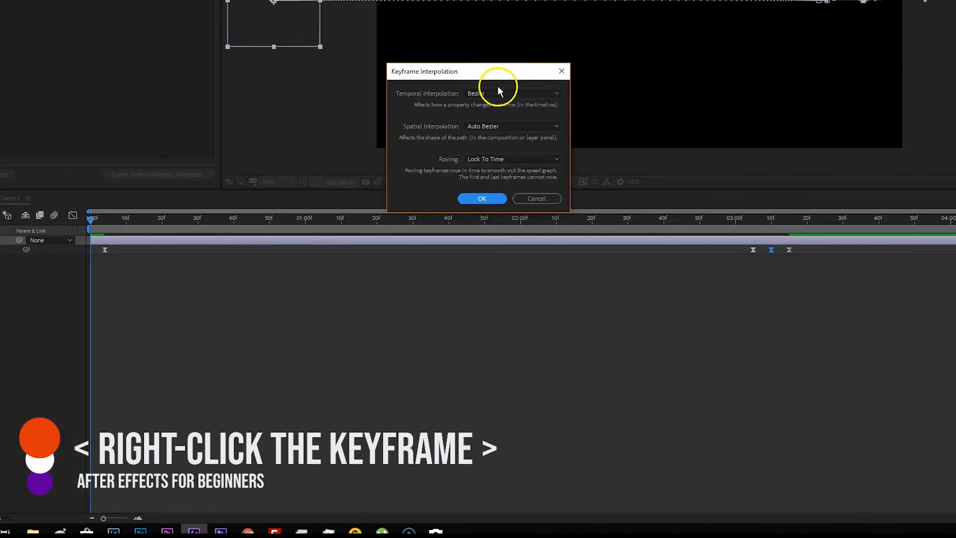
pyautogui.click(404, 66)
pyautogui.click(485, 118)
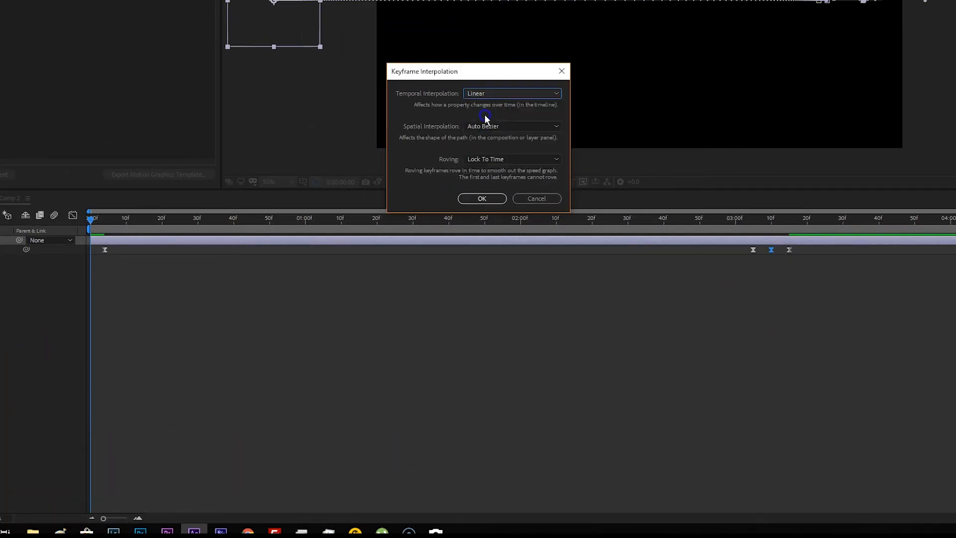
pyautogui.click(482, 198)
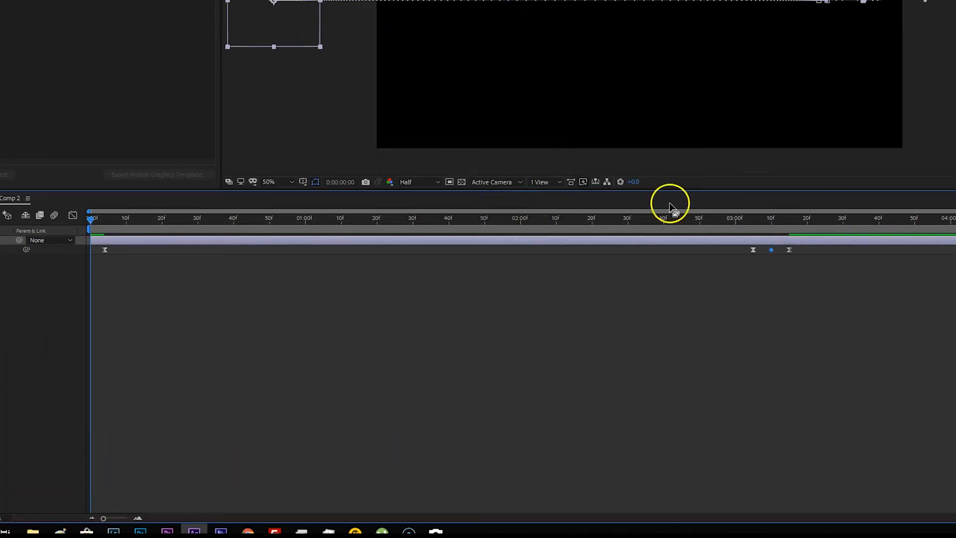
# Step: Set the temporal interpolation of the last Position keyframe, at X 1614, to Linear
pyautogui.rightClick(788, 251)
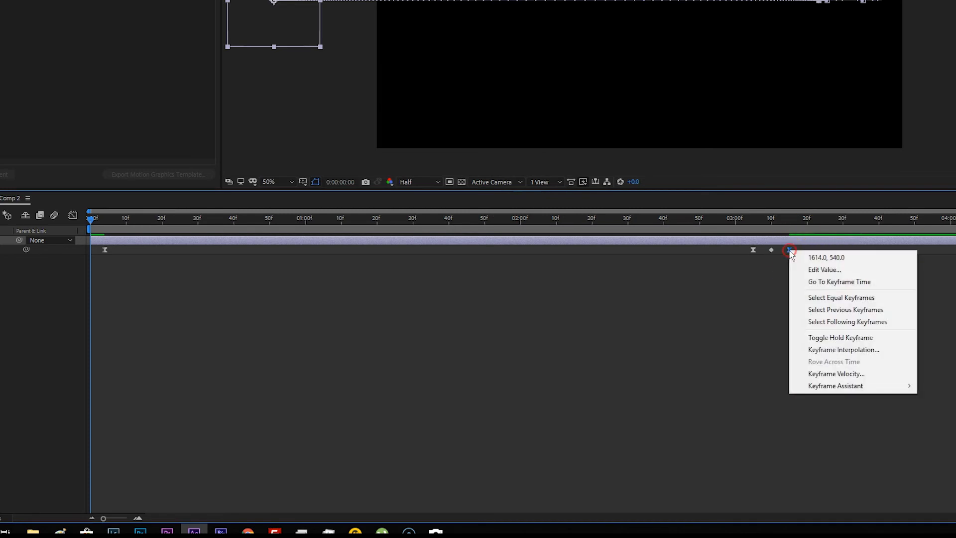
pyautogui.click(843, 350)
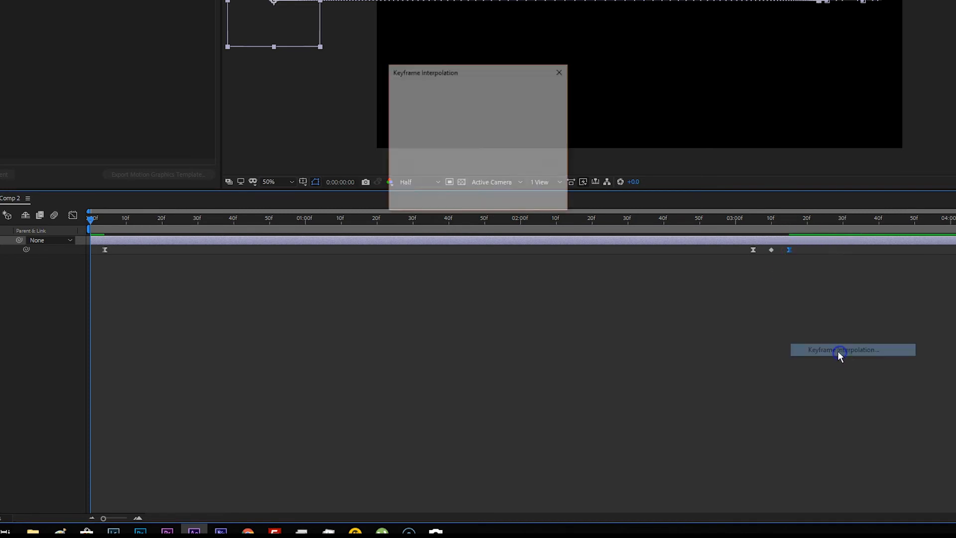
pyautogui.click(502, 95)
pyautogui.click(490, 125)
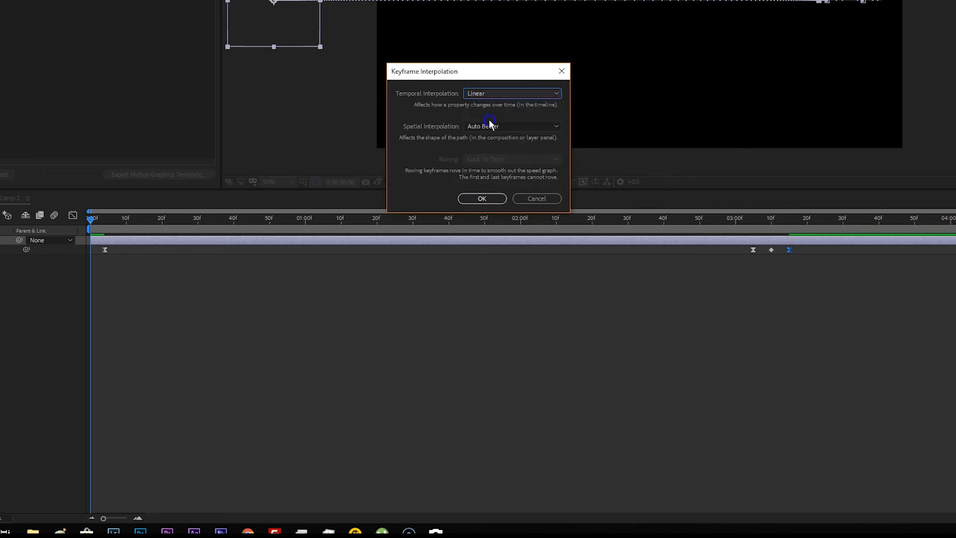
pyautogui.click(484, 198)
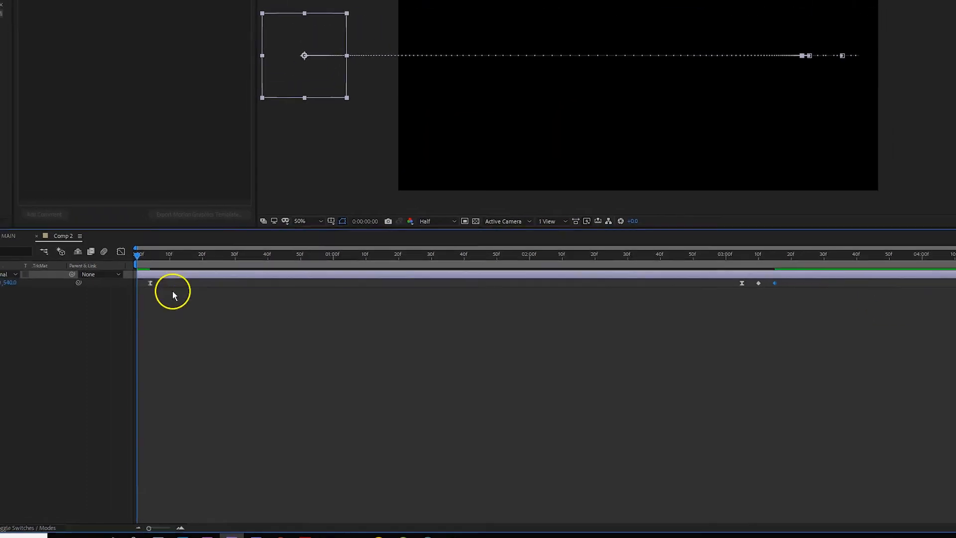
# Step: Preview the logo's animation from the start with the linear overshoot keyframes
pyautogui.press('space')
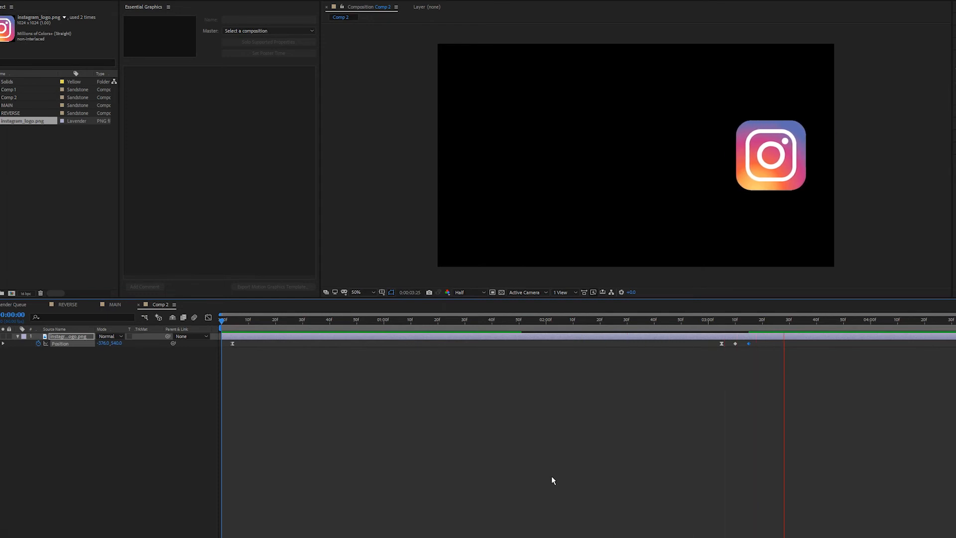
pyautogui.press('space')
pyautogui.click(369, 434)
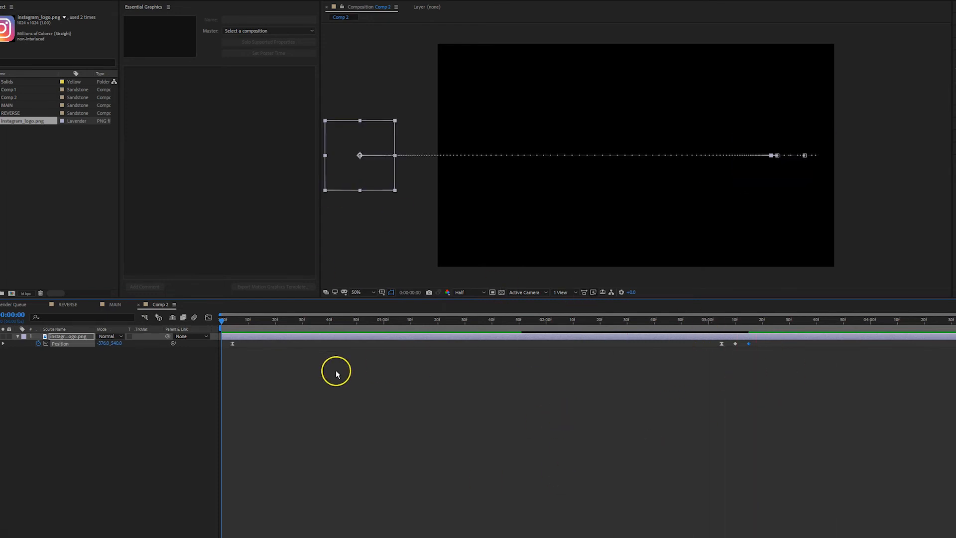
# Step: In the Graph Editor, adjust the first two Position keyframes' speed handles so the speed peaks near 0:00:02:55, and preview the motion
pyautogui.click(208, 318)
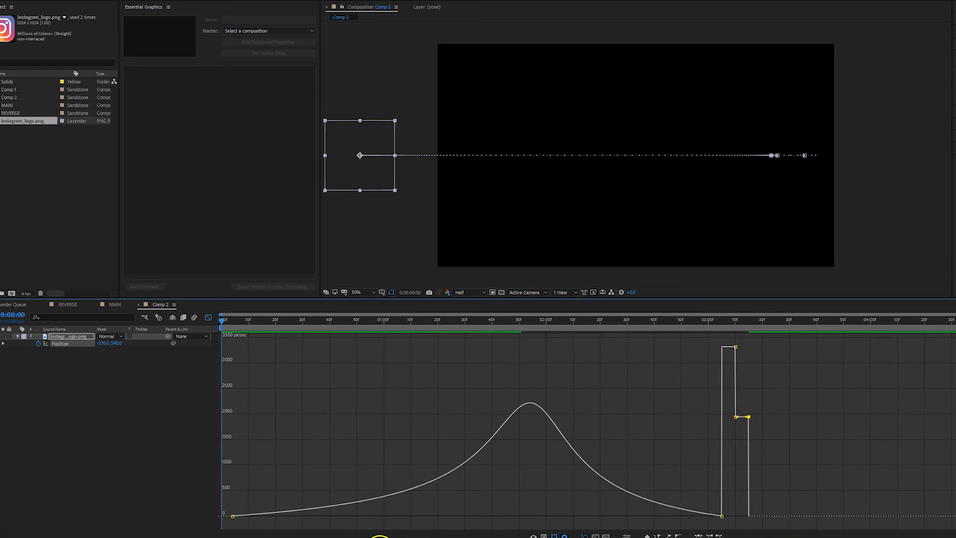
pyautogui.click(232, 516)
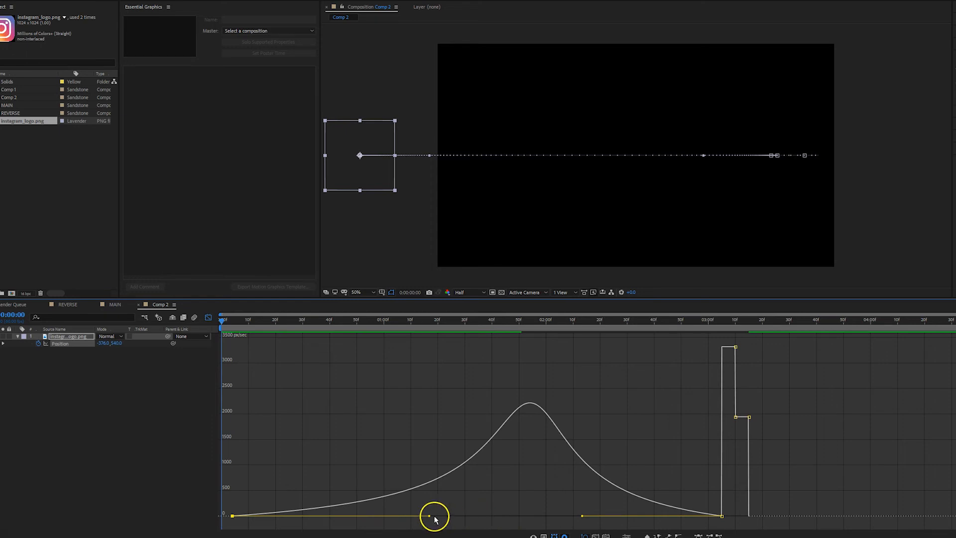
pyautogui.moveTo(429, 516); pyautogui.dragTo(493, 519)
pyautogui.moveTo(582, 518); pyautogui.dragTo(652, 517)
pyautogui.click(476, 517)
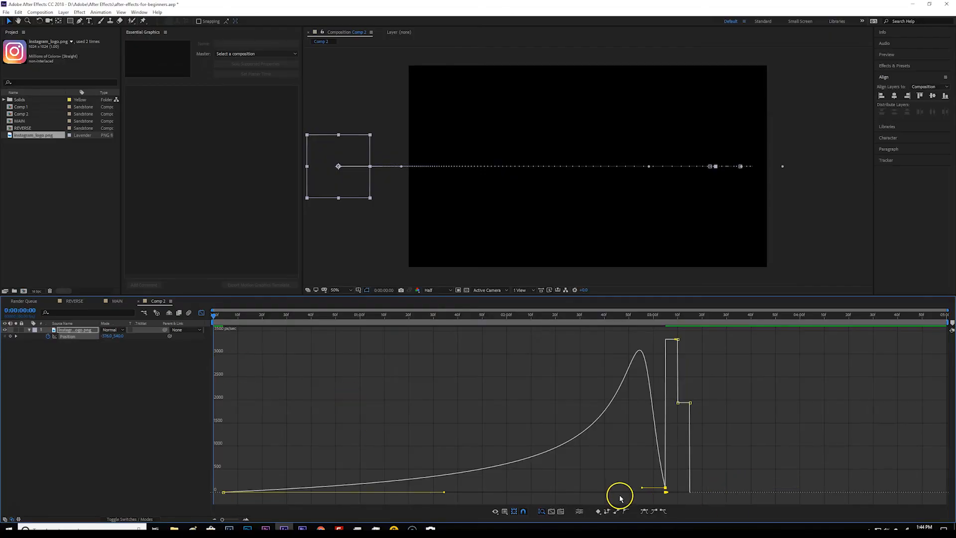
pyautogui.press('space')
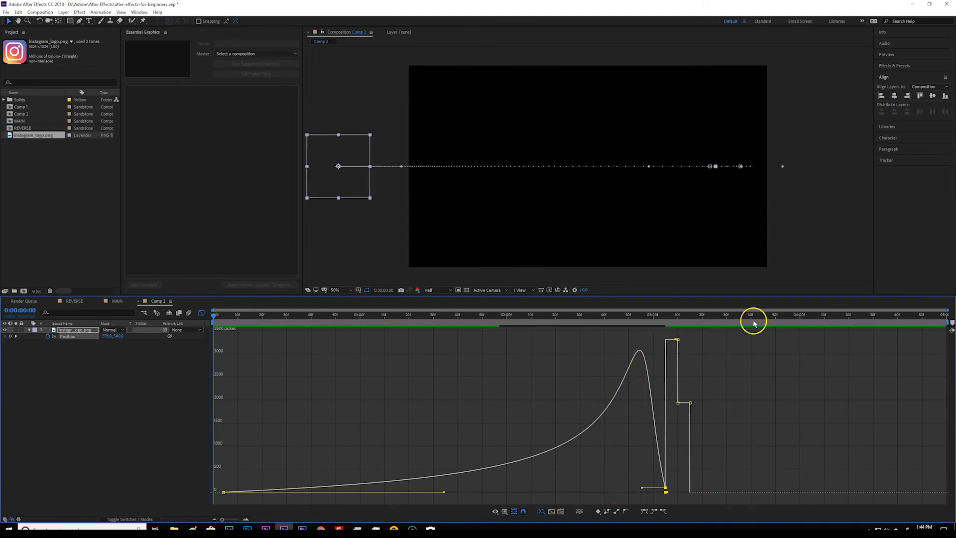
# Step: Leave the Graph Editor, shift the last three Position keyframes earlier so the group starts near 0:00:02:00, and preview the faster motion
pyautogui.click(201, 313)
pyautogui.click(721, 401)
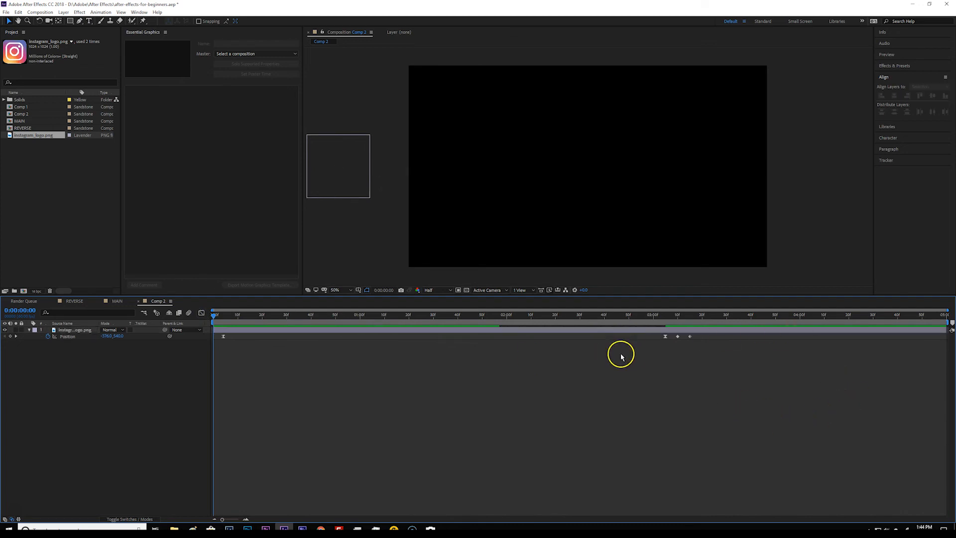
pyautogui.moveTo(673, 345); pyautogui.dragTo(507, 344)
pyautogui.click(529, 391)
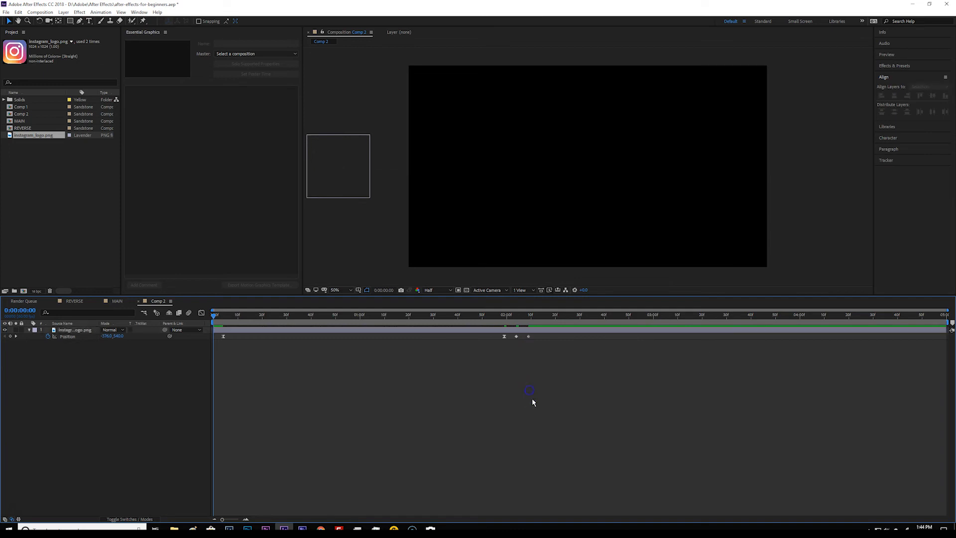
pyautogui.press('space')
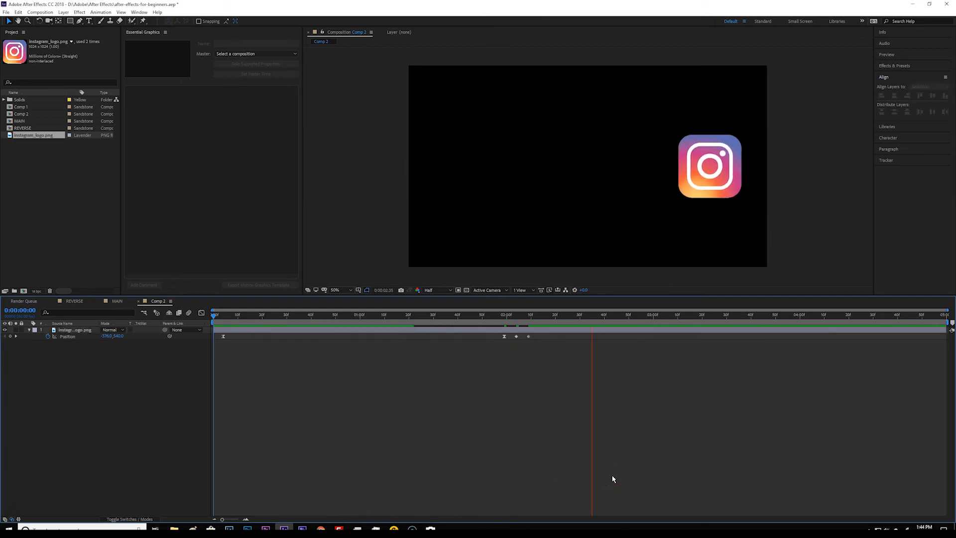
pyautogui.press('space')
# Step: Move the last three Position keyframes together so the group starts at about 0:00:01:00, and preview the animation
pyautogui.moveTo(557, 355)
pyautogui.mouseDown()
pyautogui.moveTo(482, 348)
pyautogui.moveTo(483, 326)
pyautogui.moveTo(461, 342)
pyautogui.mouseUp()
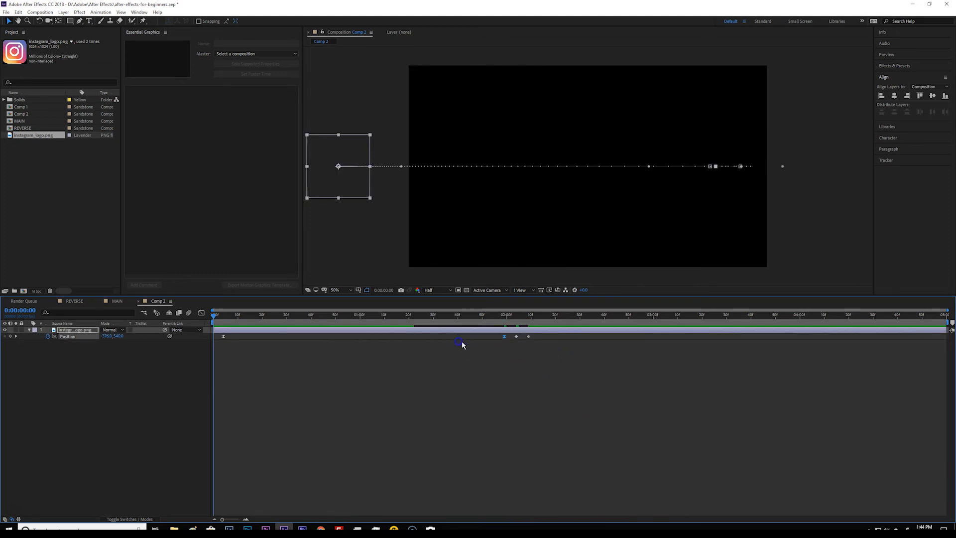
pyautogui.click(592, 355)
pyautogui.moveTo(578, 351)
pyautogui.mouseDown()
pyautogui.moveTo(438, 337)
pyautogui.moveTo(301, 341)
pyautogui.moveTo(361, 341)
pyautogui.mouseUp()
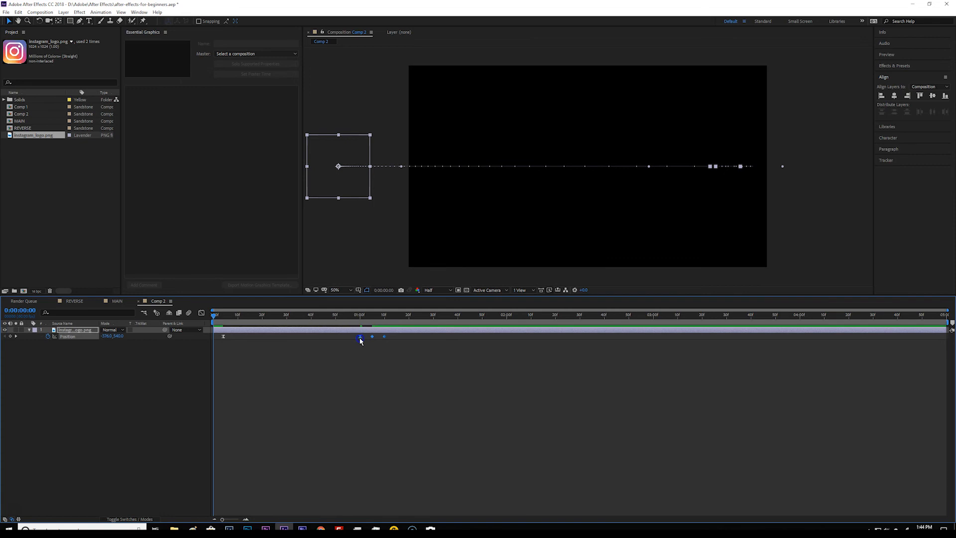
pyautogui.click(408, 421)
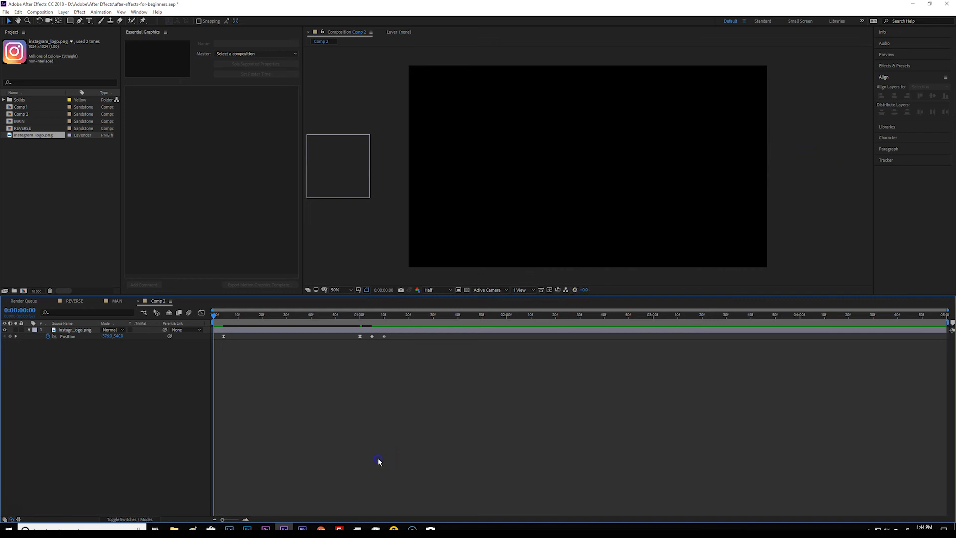
pyautogui.press('space')
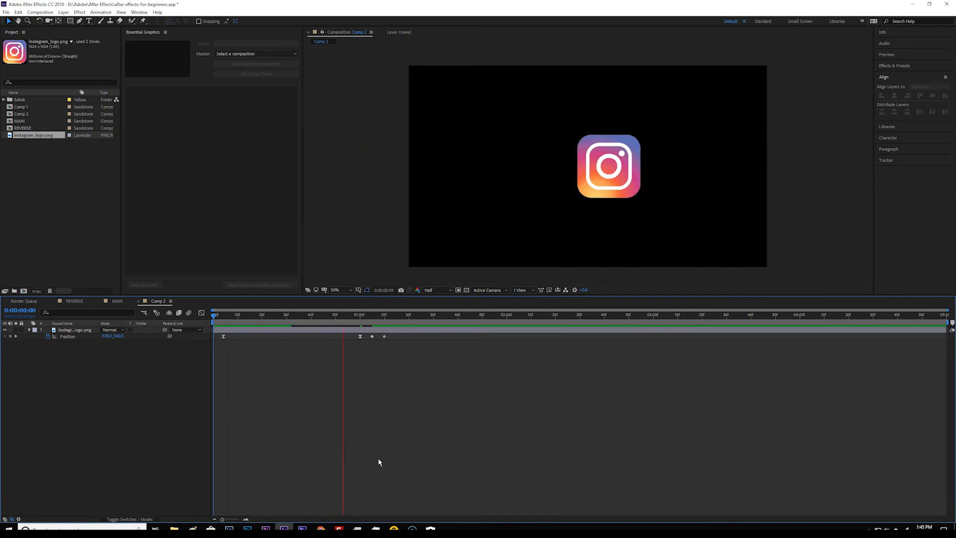
pyautogui.click(391, 456)
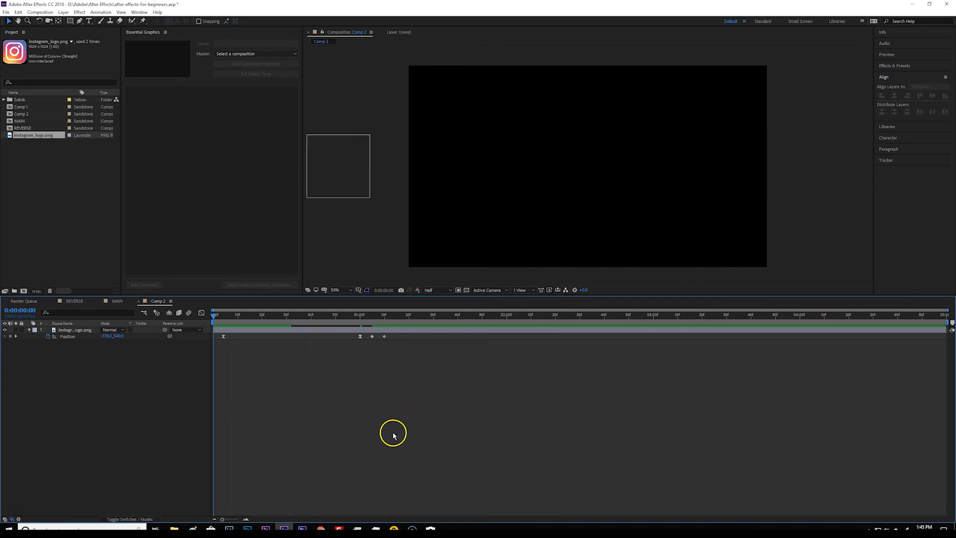
# Step: Shift the last three Position keyframes slightly later so the group starts near 0:00:01:07, and preview the animation
pyautogui.click(361, 336)
pyautogui.moveTo(372, 339); pyautogui.dragTo(360, 339)
pyautogui.moveTo(420, 351)
pyautogui.mouseDown()
pyautogui.moveTo(371, 348)
pyautogui.moveTo(353, 333)
pyautogui.moveTo(377, 336)
pyautogui.mouseUp()
pyautogui.click(495, 394)
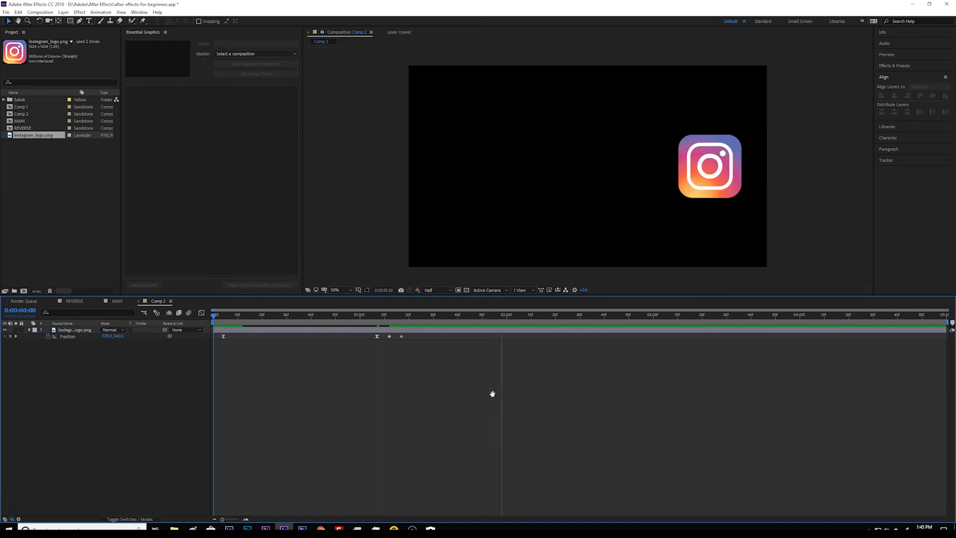
pyautogui.click(513, 391)
# Step: Return to the start of the composition and play the retimed logo animation again
pyautogui.moveTo(215, 315); pyautogui.dragTo(209, 336)
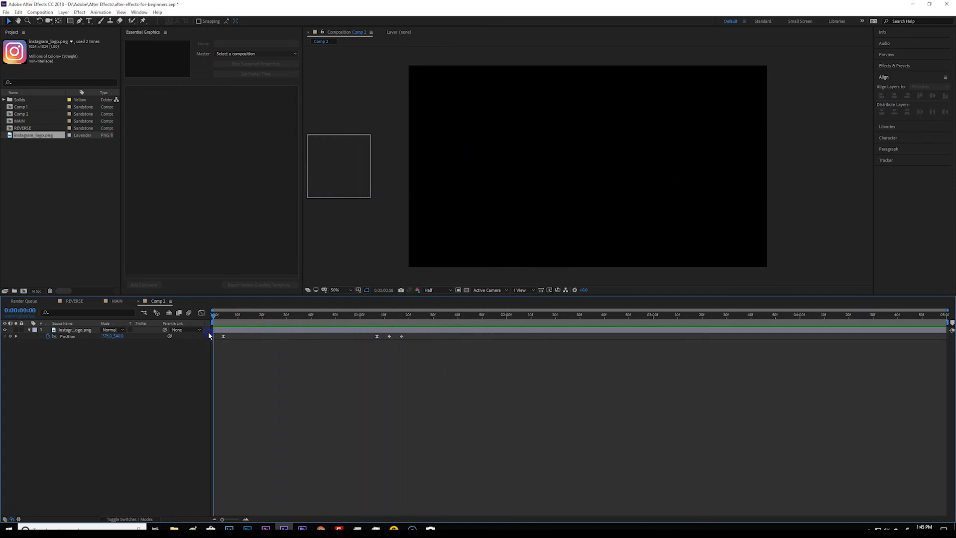
pyautogui.click(362, 359)
pyautogui.press('space')
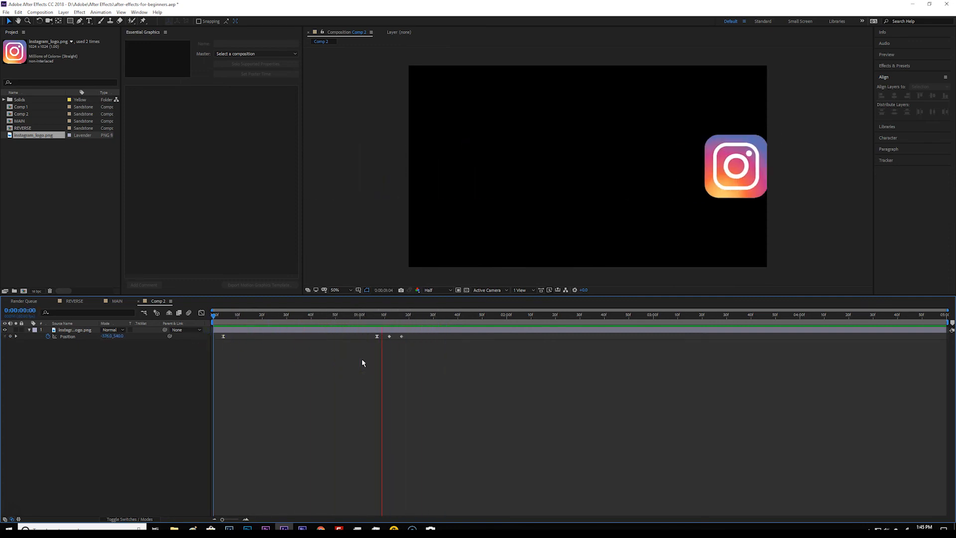
pyautogui.press('space')
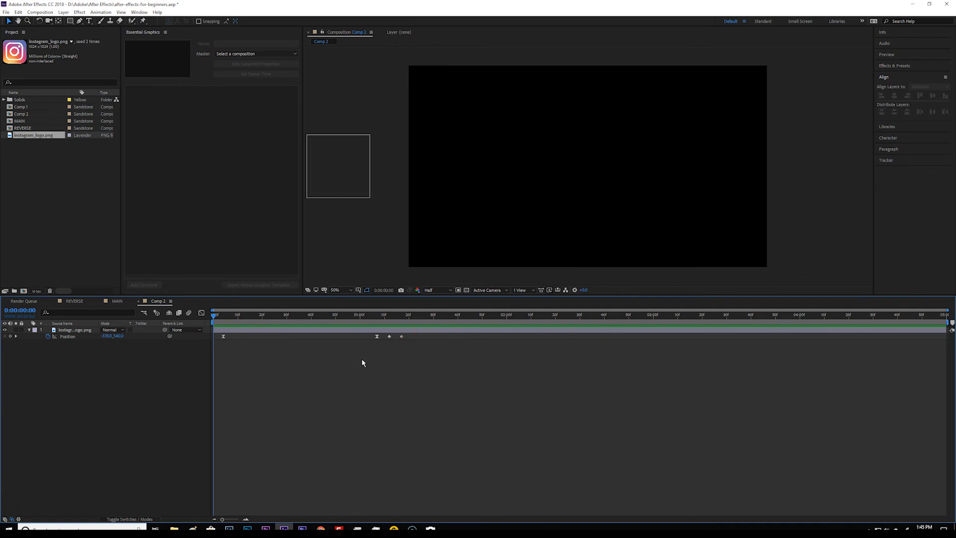
# Step: Show the Position speed graph in the Graph Editor and examine its graph type, transform box and snapping options
pyautogui.click(201, 313)
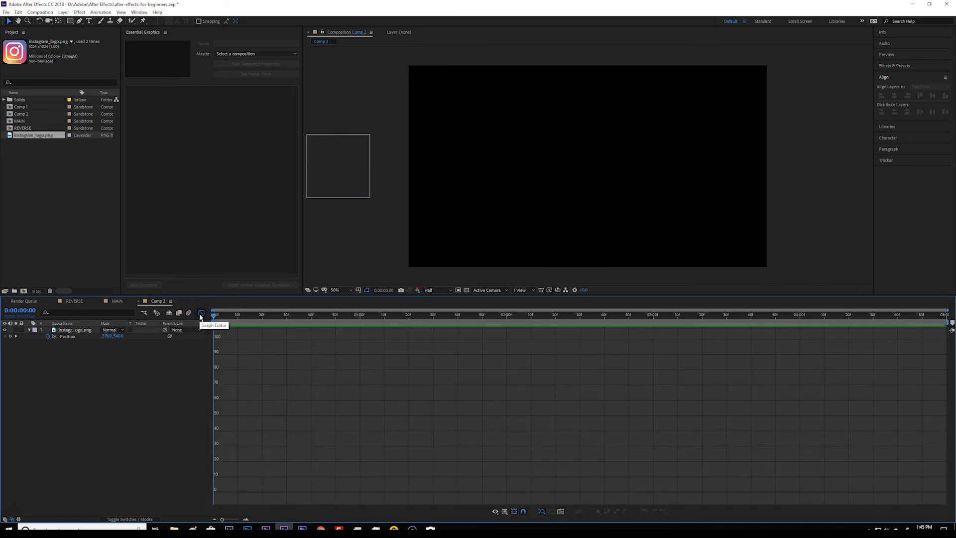
pyautogui.click(68, 336)
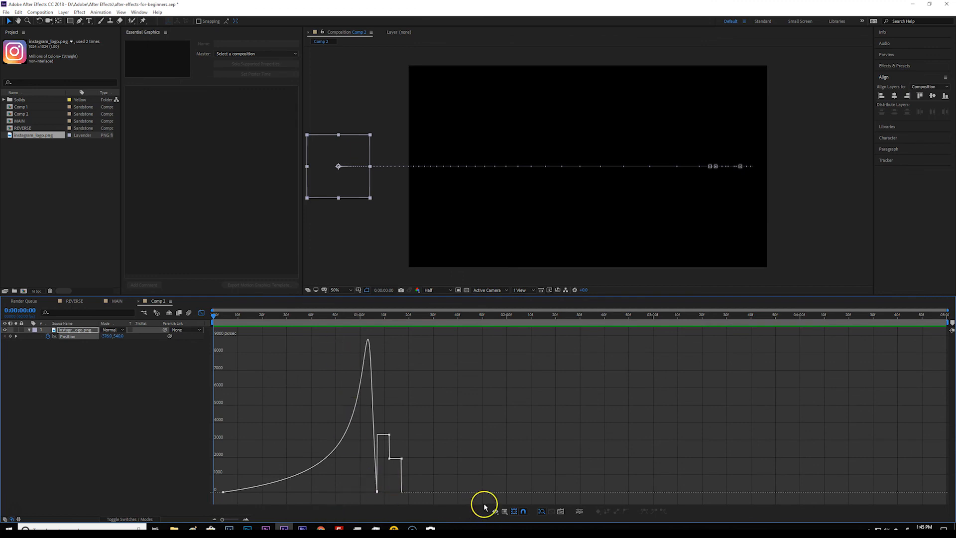
pyautogui.click(507, 513)
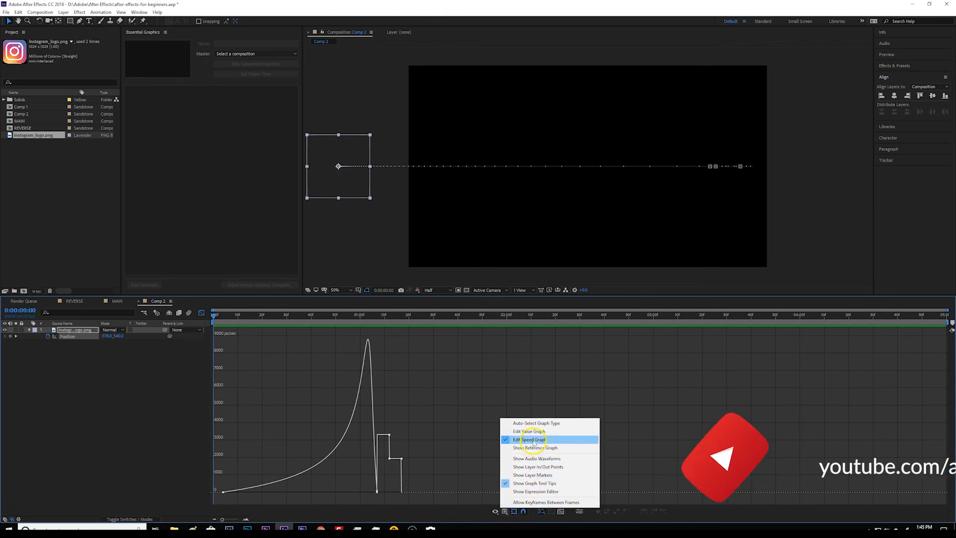
pyautogui.click(514, 511)
pyautogui.click(522, 512)
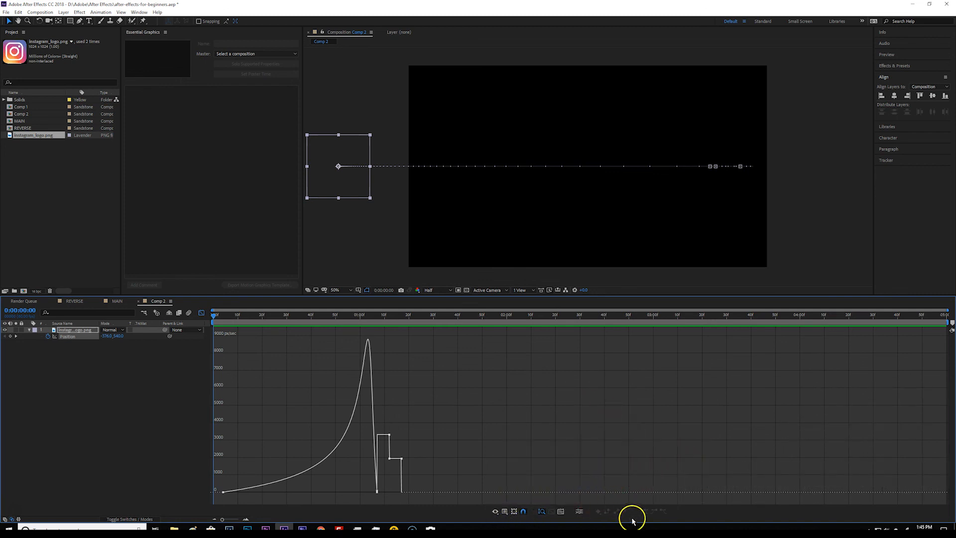